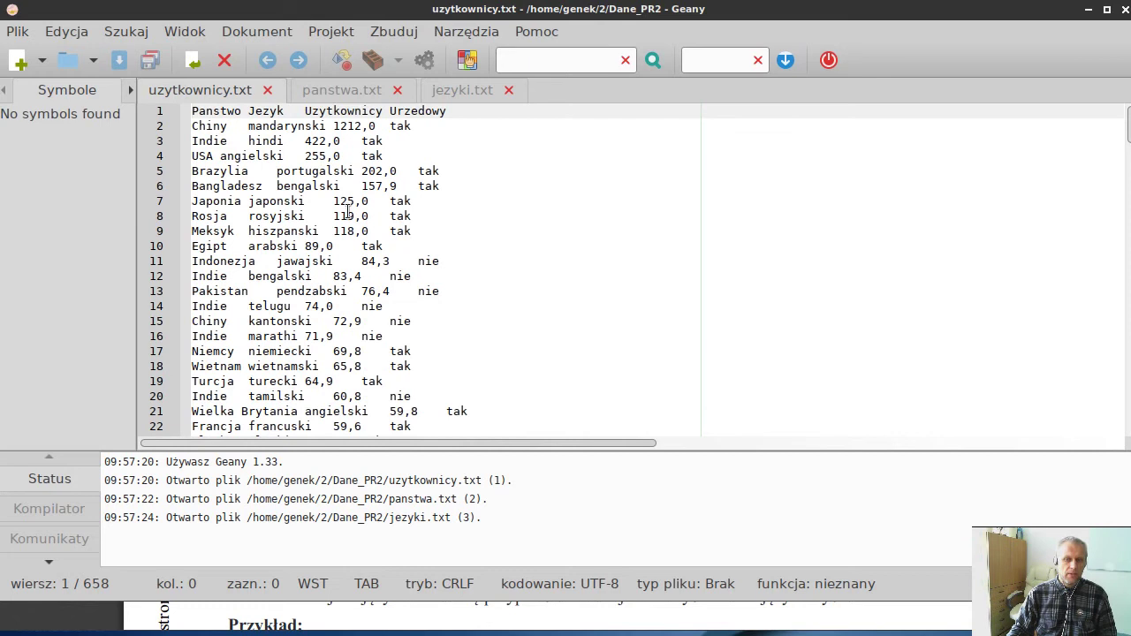
Step: Create a new embedded HSQLDB database in LibreOffice Base without registering it, and save it as j5
left_click(18, 633)
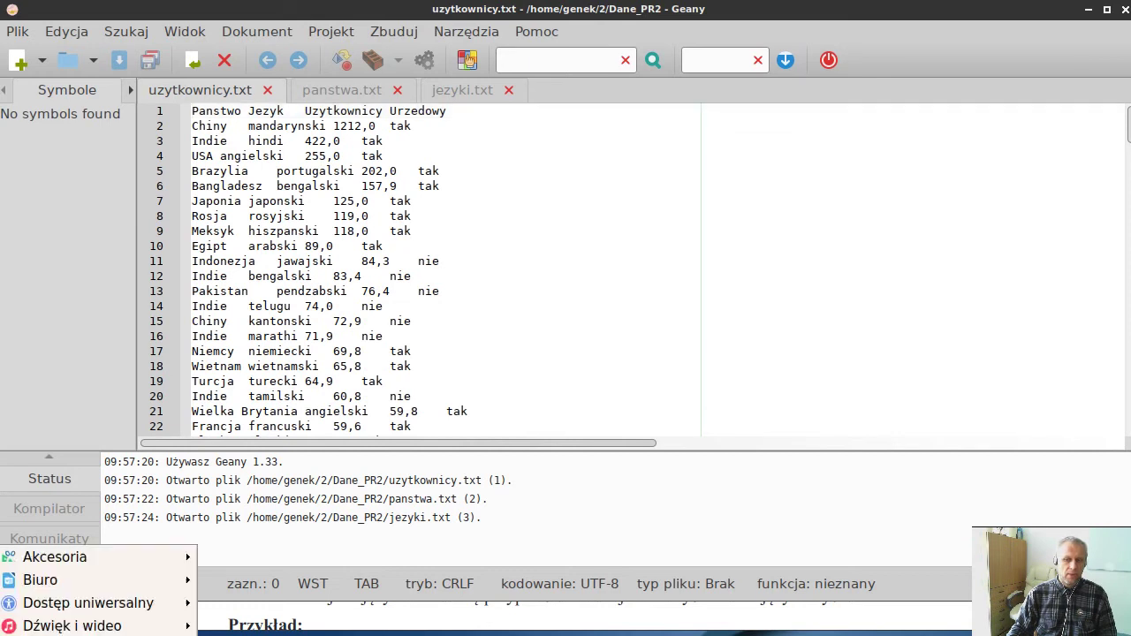
mouse_move(88, 579)
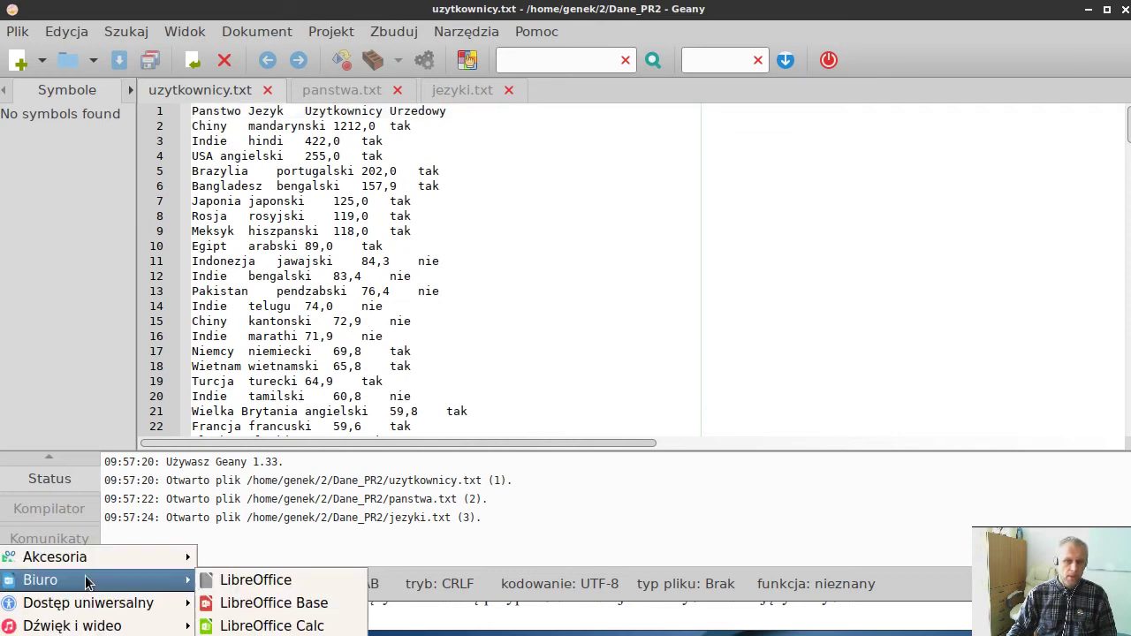
left_click(300, 604)
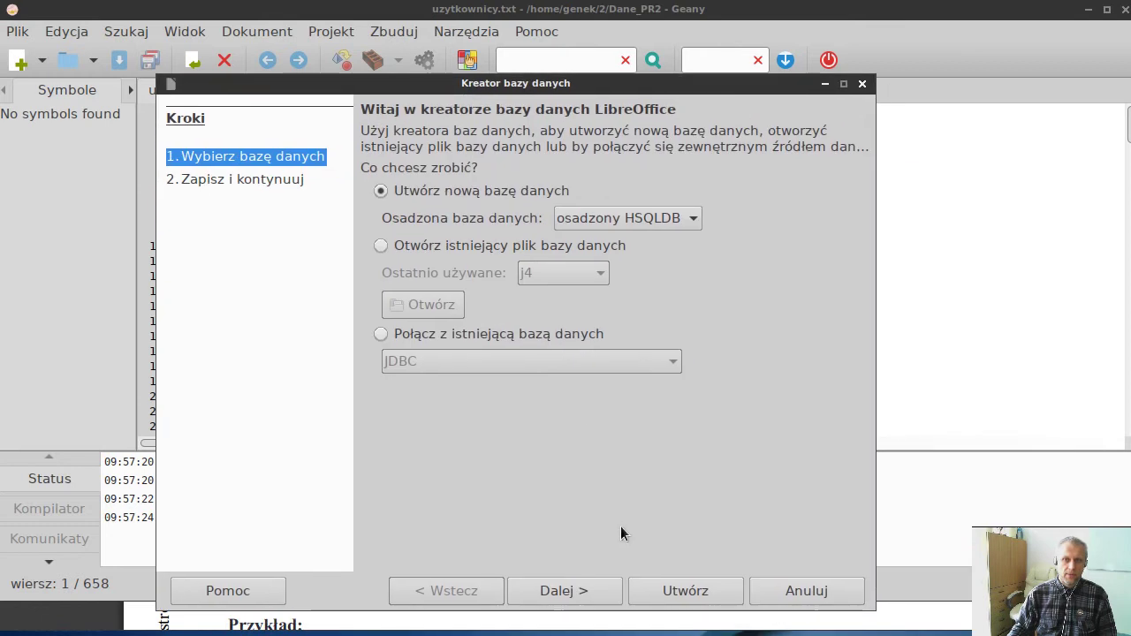
left_click(579, 590)
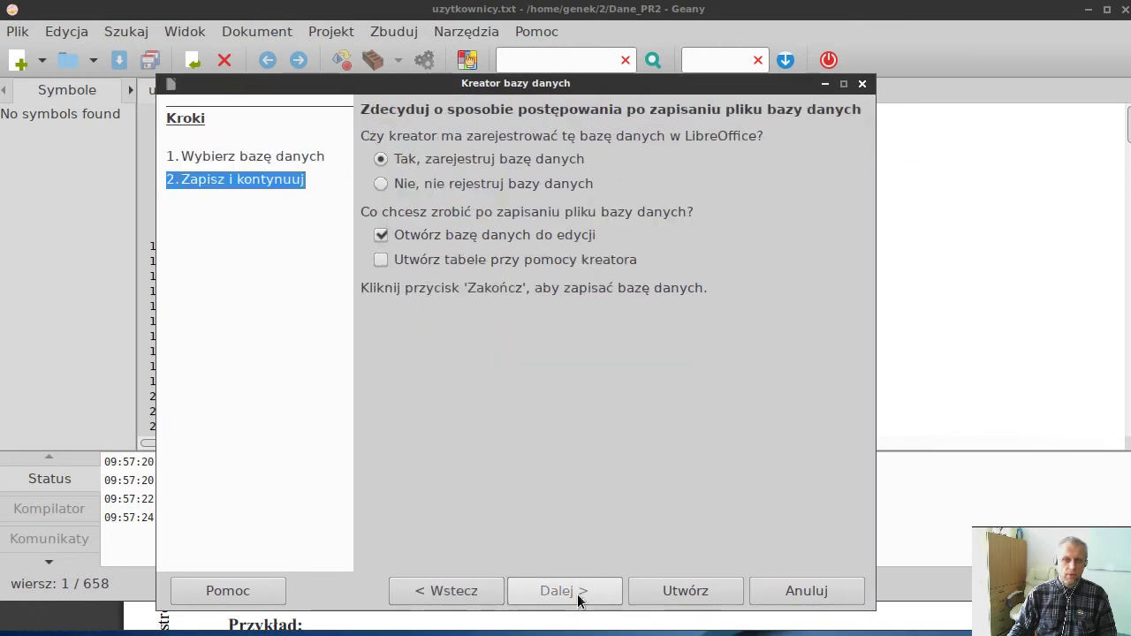
left_click(417, 182)
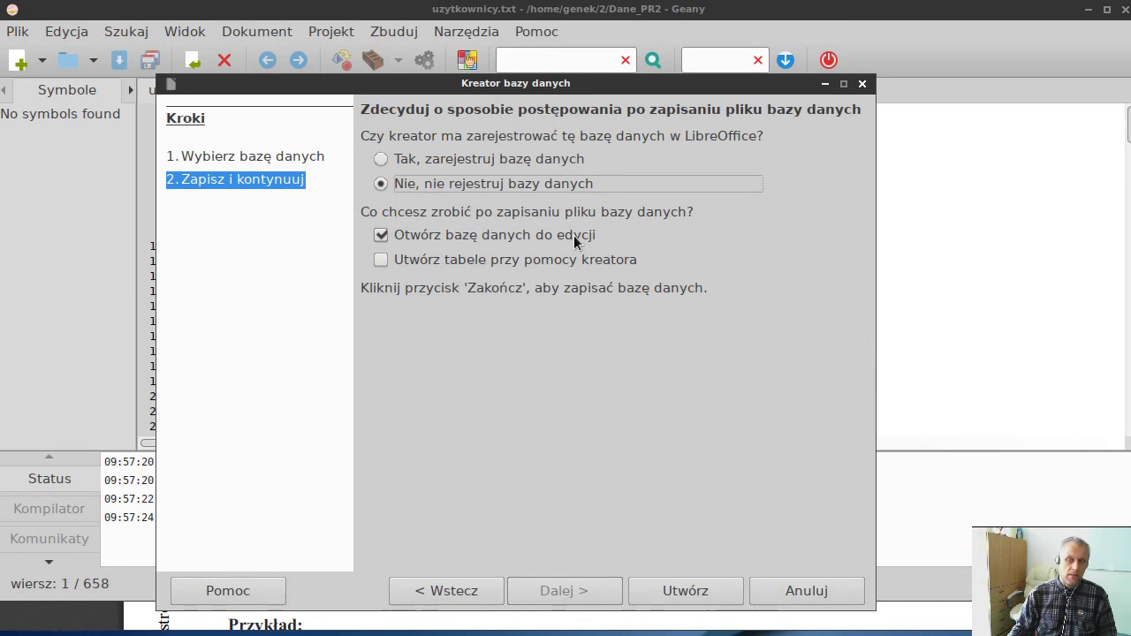
left_click(696, 593)
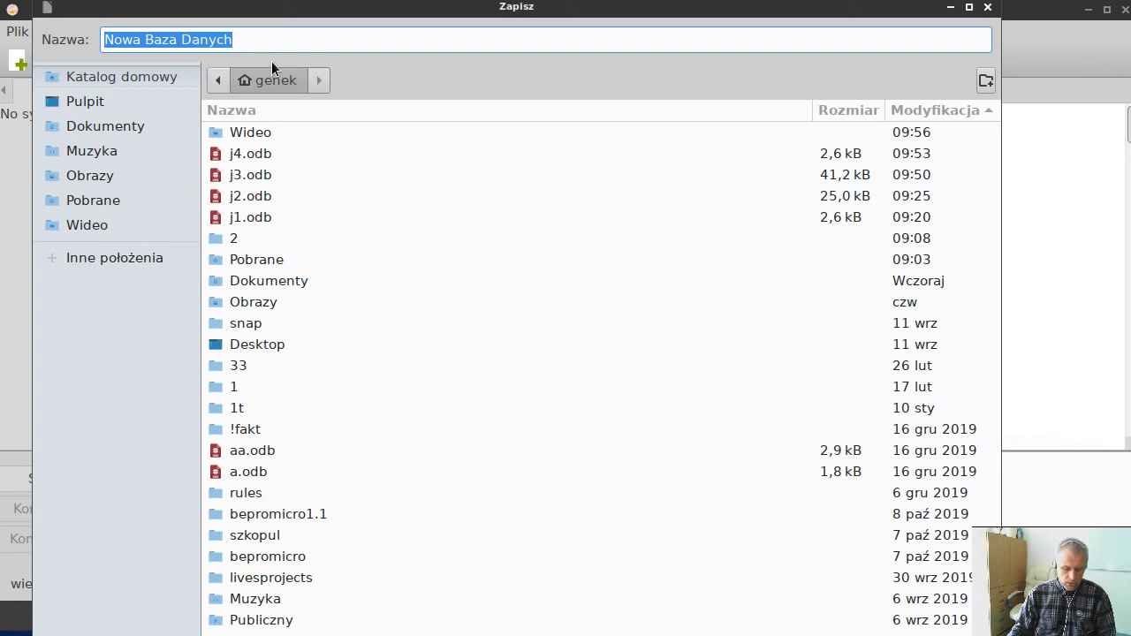
type("j5")
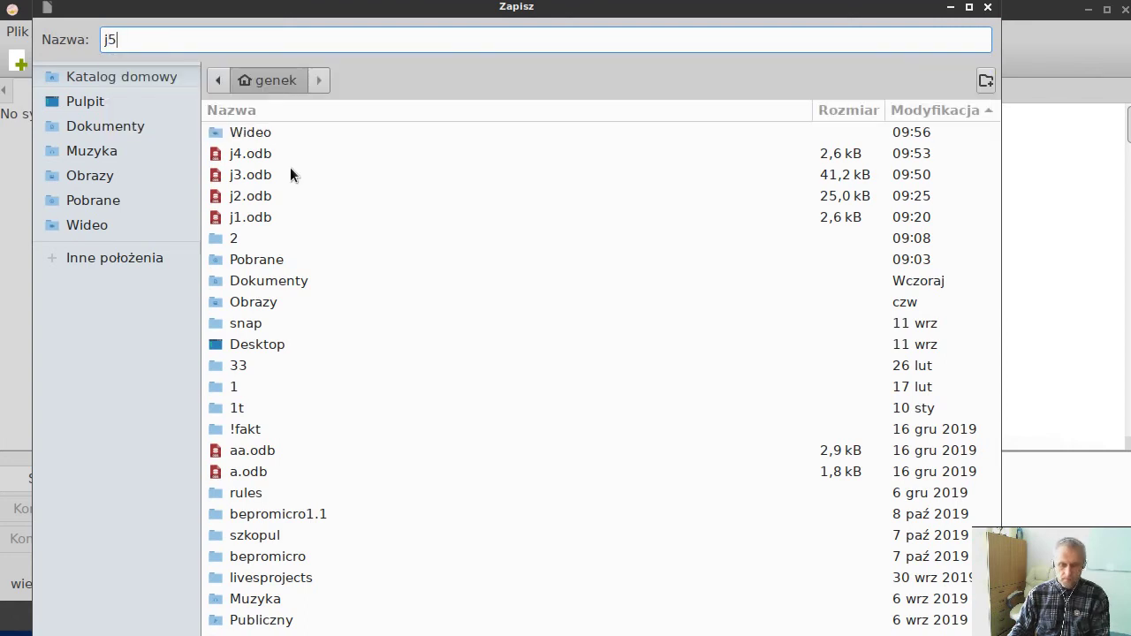
key("Return")
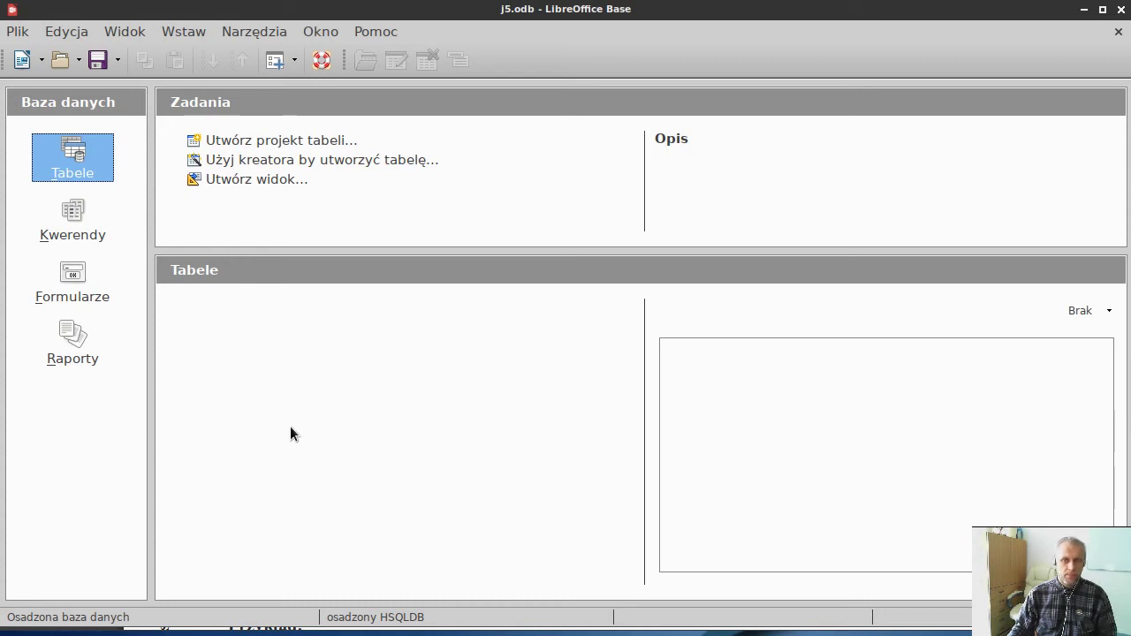
Step: Copy the full contents of uzytkownicy.txt from Geany into a new LibreOffice Calc spreadsheet, accepting the tab-separated import settings
key("alt+Tab")
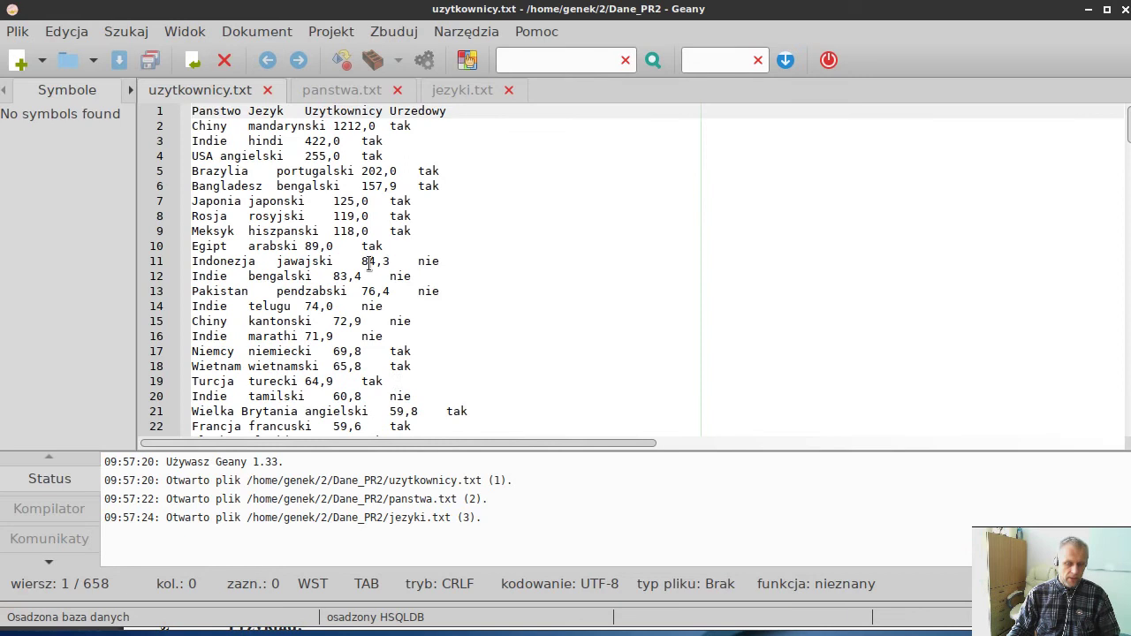
key("ctrl+a")
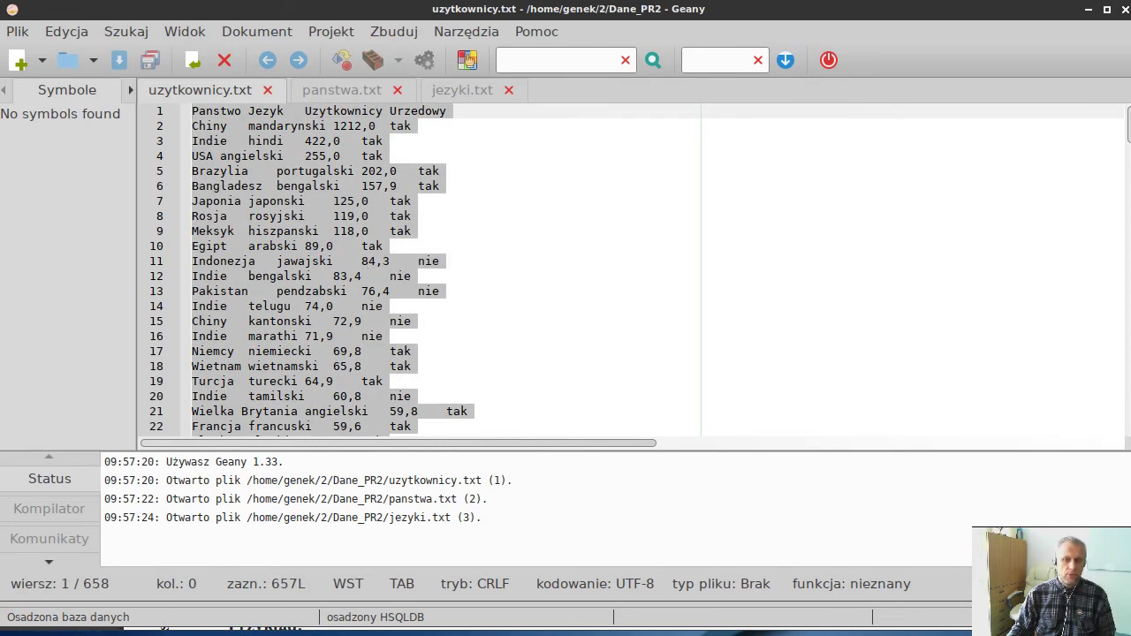
left_click(11, 633)
mouse_move(60, 557)
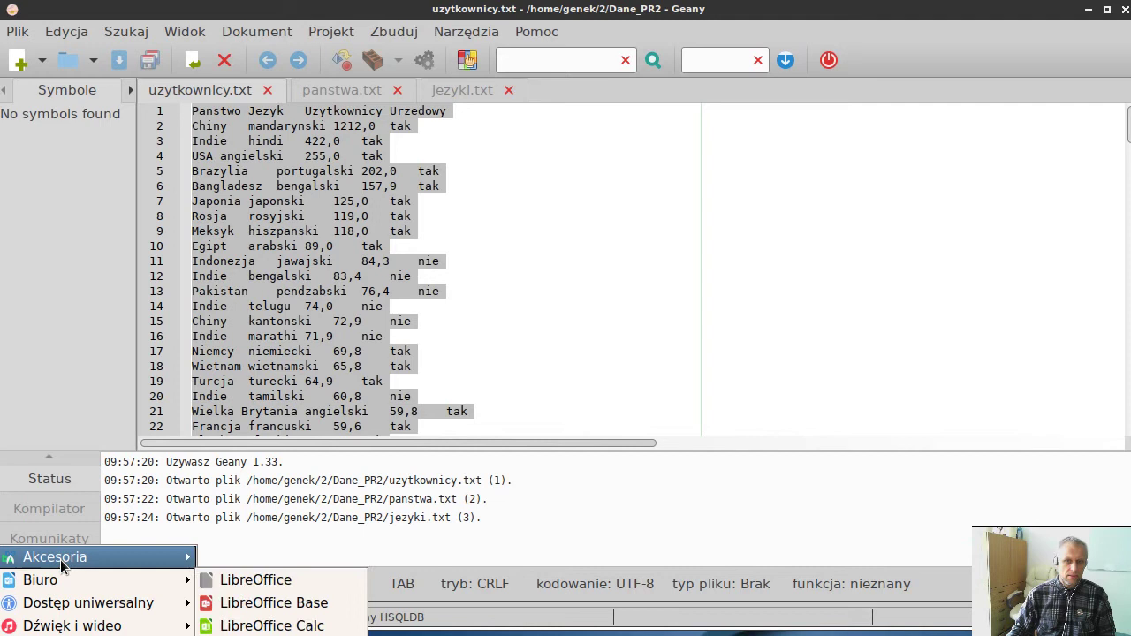
mouse_move(152, 583)
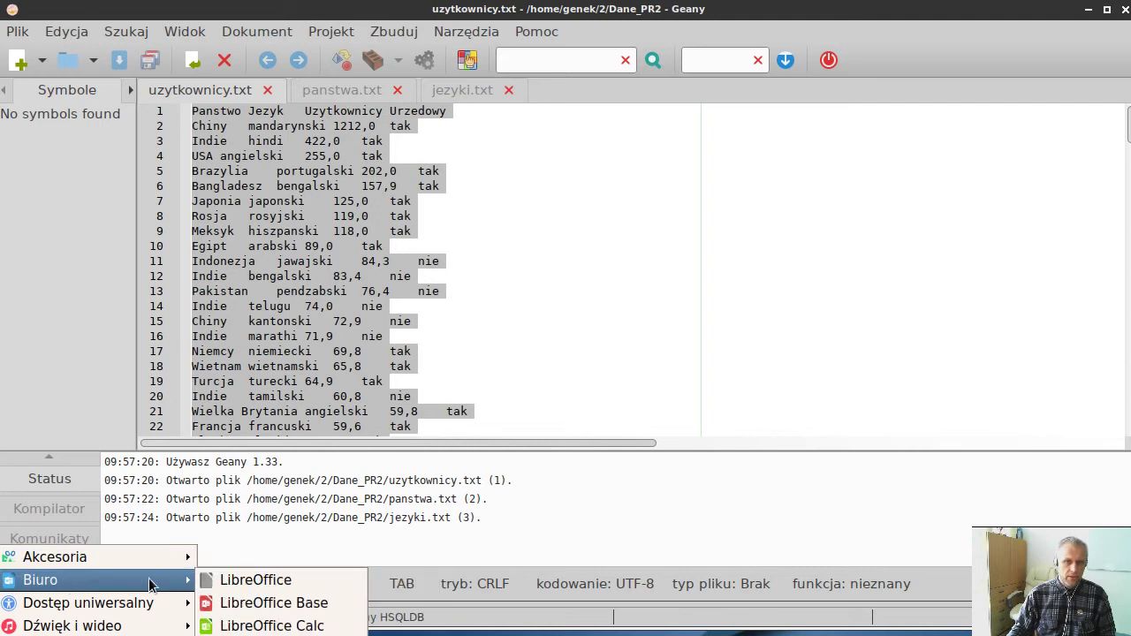
left_click(250, 626)
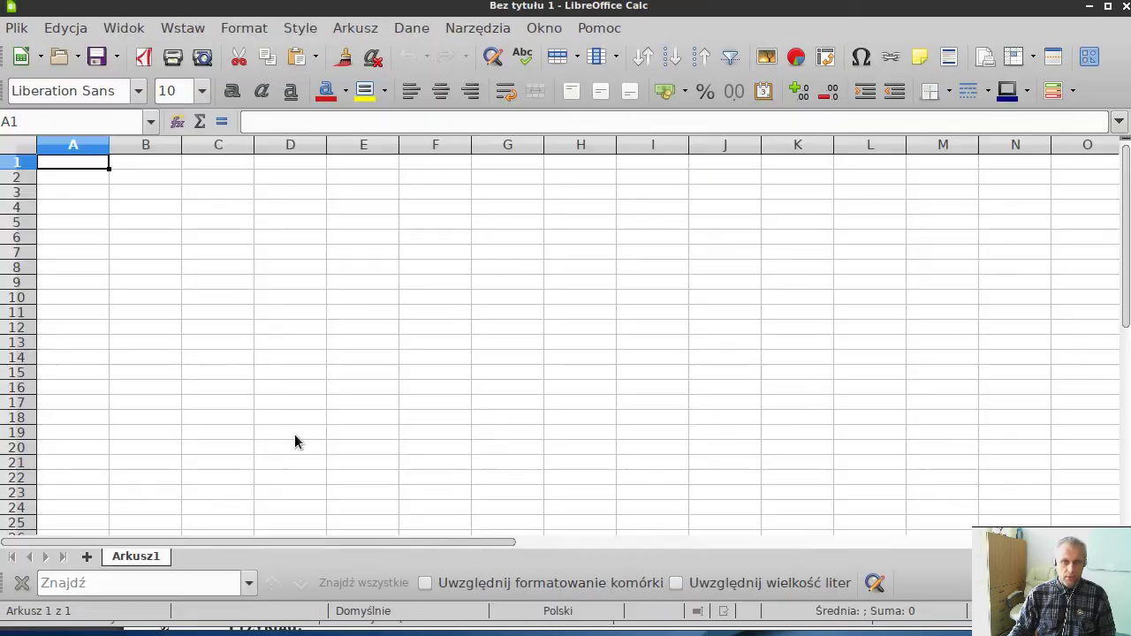
key("ctrl+v")
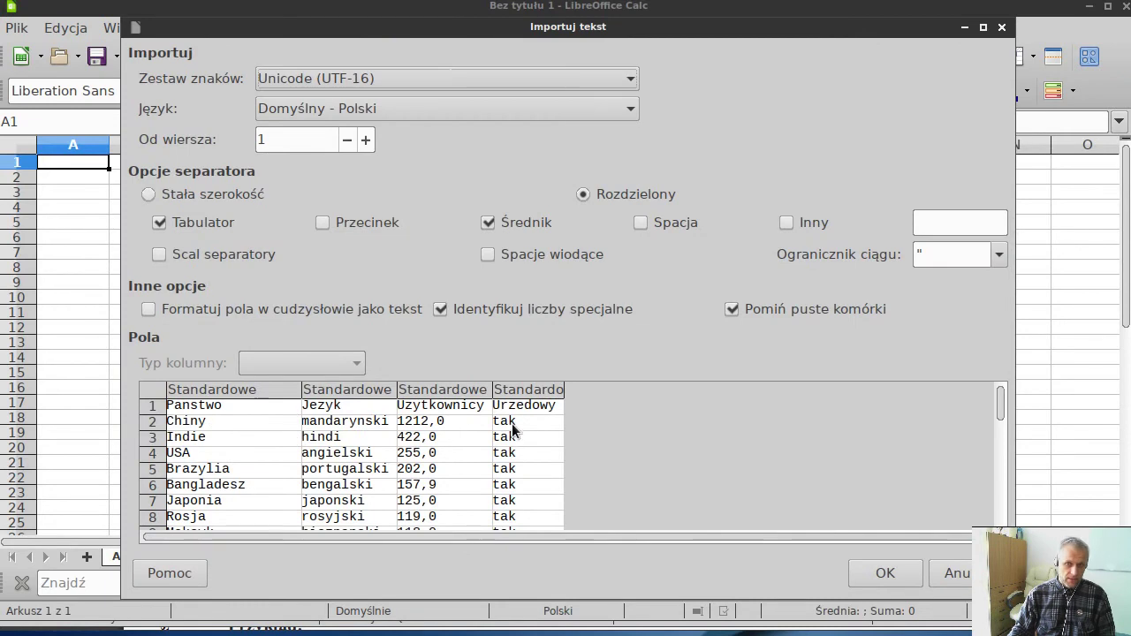
left_click(885, 572)
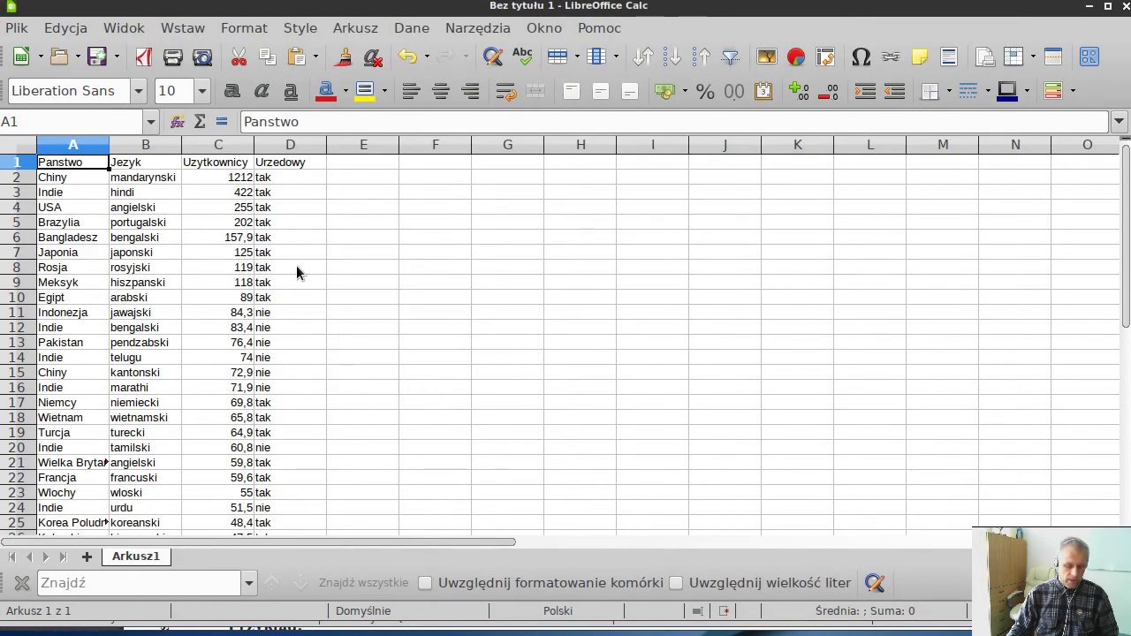
Step: Copy the whole data range from the spreadsheet and paste it among the tables of j5.odb in LibreOffice Base
key("ctrl+KP_Multiply")
key("ctrl+c")
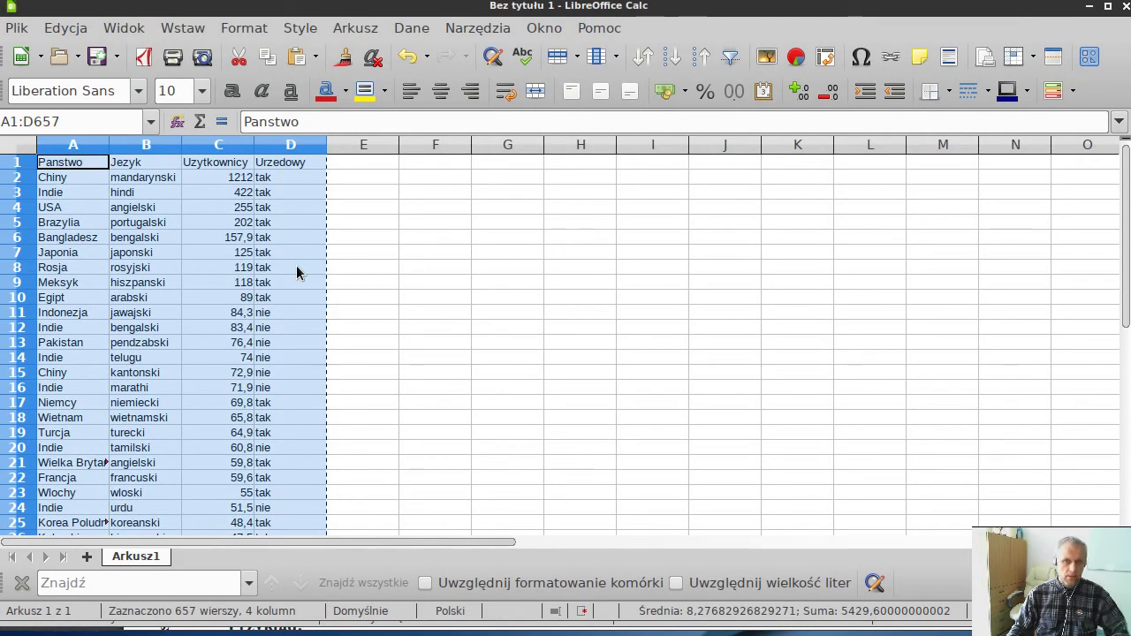
key("alt+Tab")
key("alt+Tab")
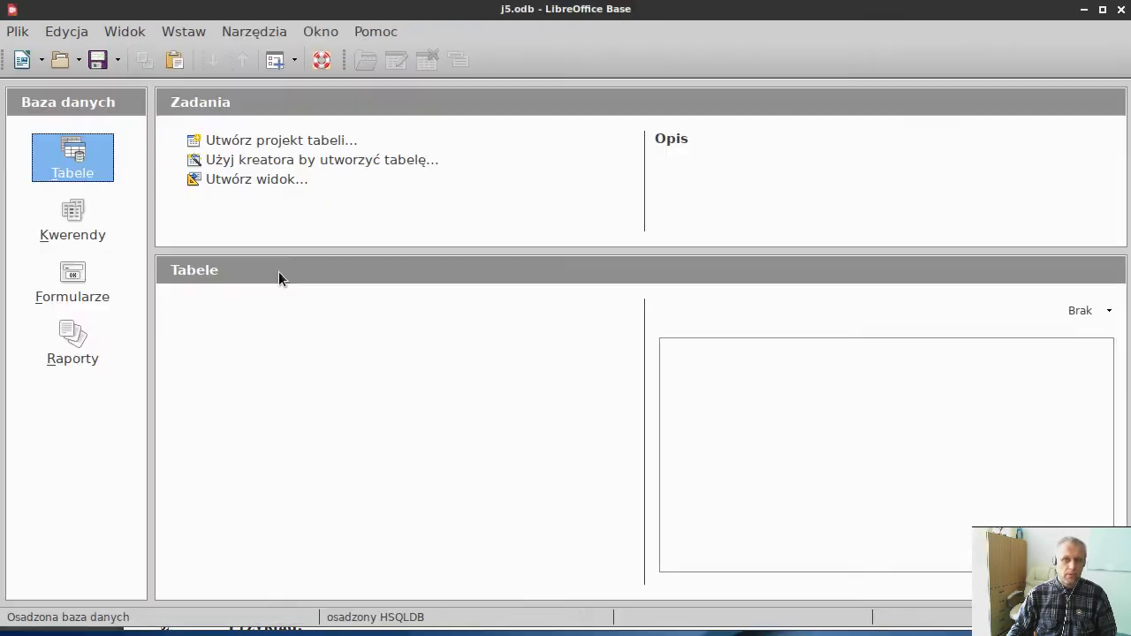
right_click(250, 335)
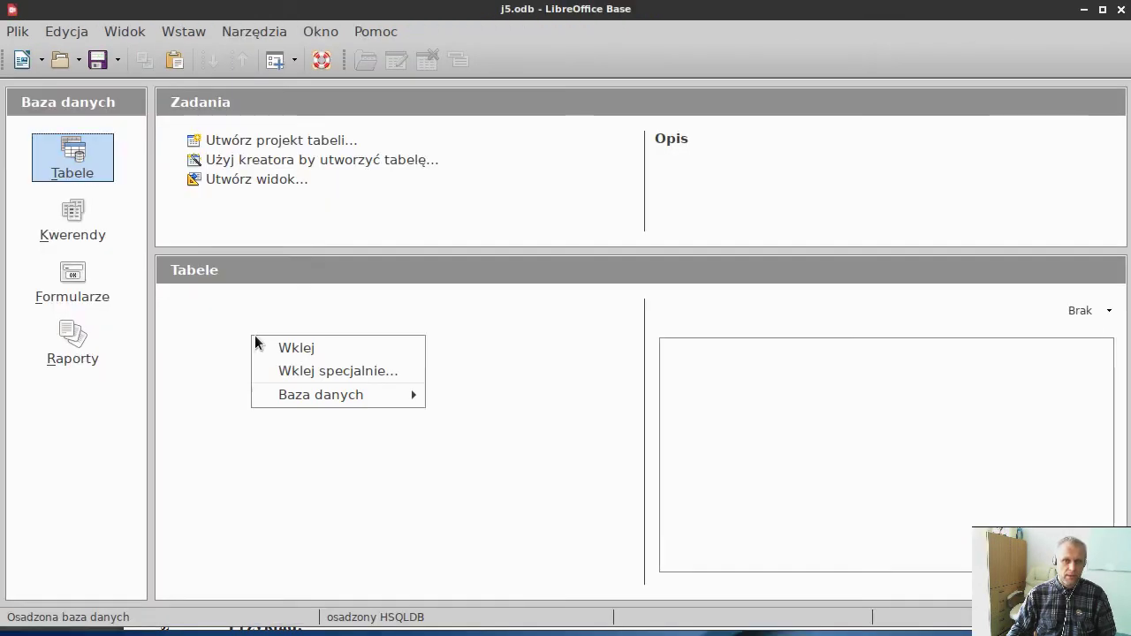
left_click(279, 349)
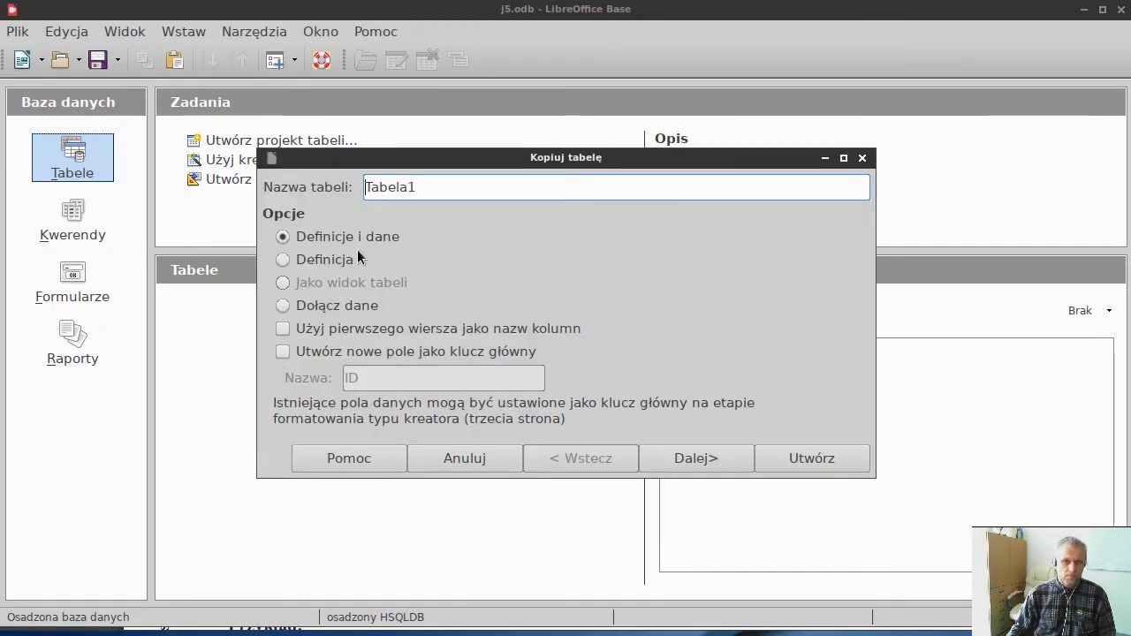
Step: Name the pasted table uzy, use its first row as column names, and include all existing columns
left_click_drag(434, 187, 338, 169)
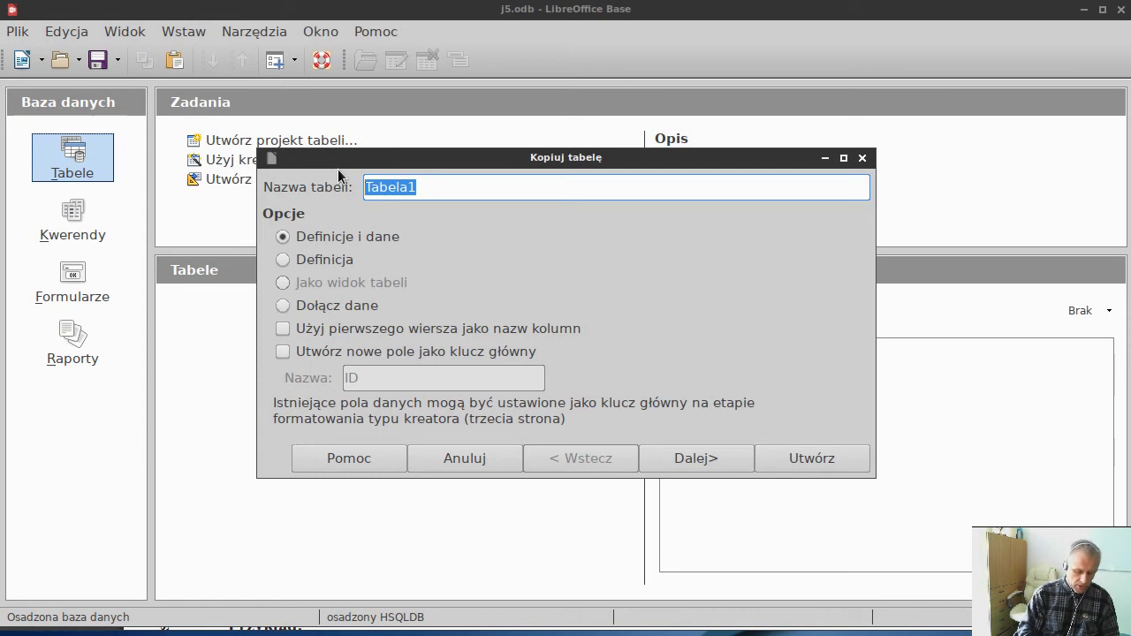
type("uzy")
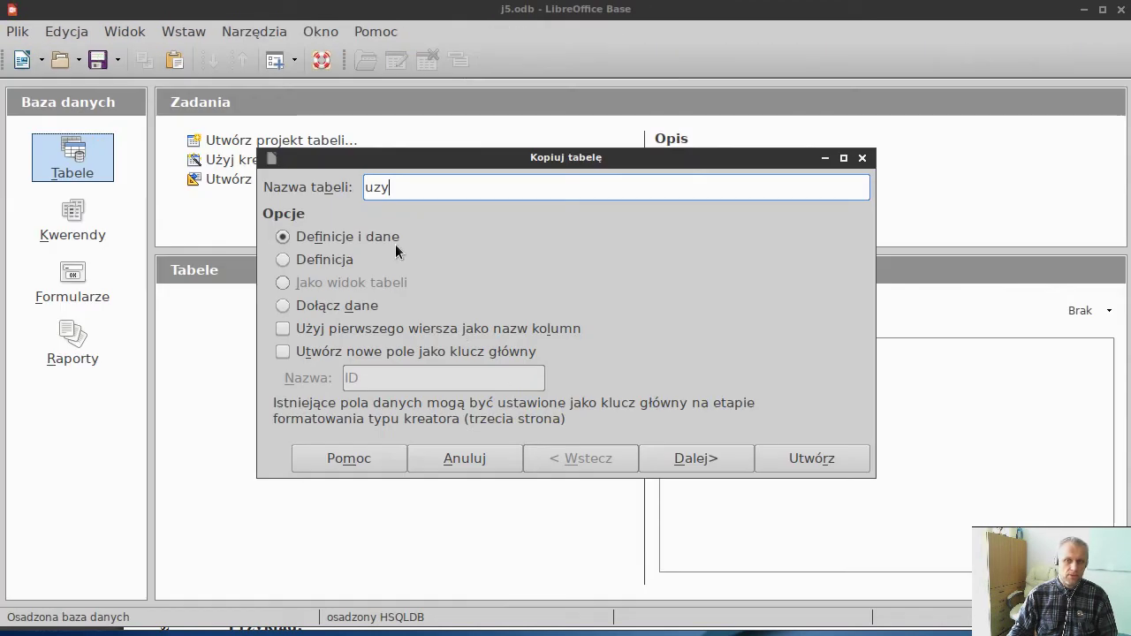
left_click(386, 324)
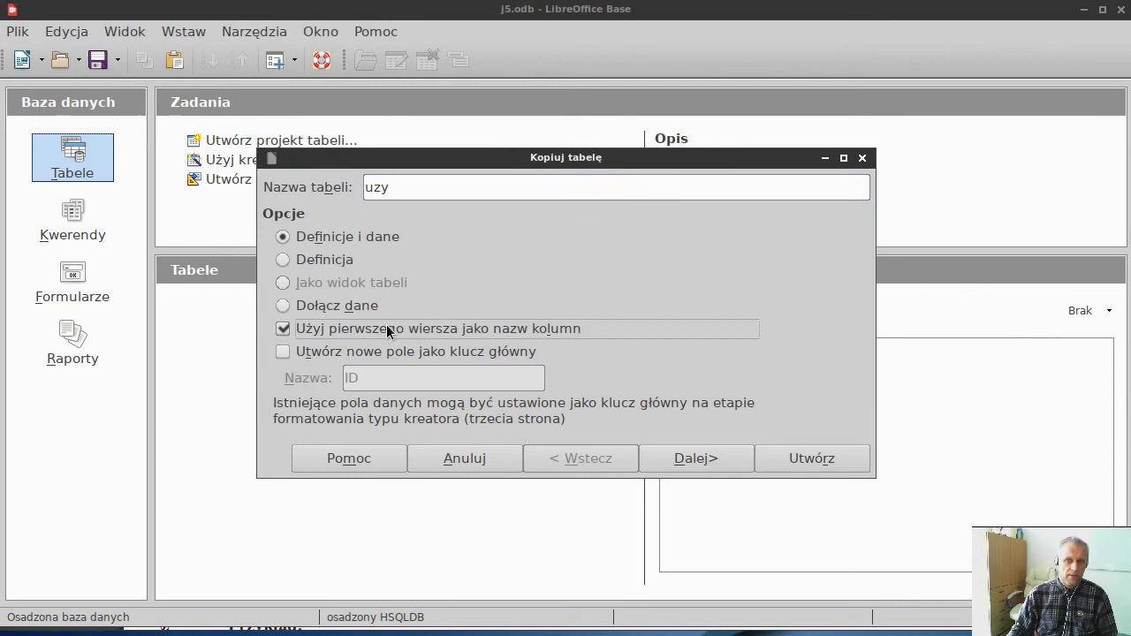
left_click(687, 454)
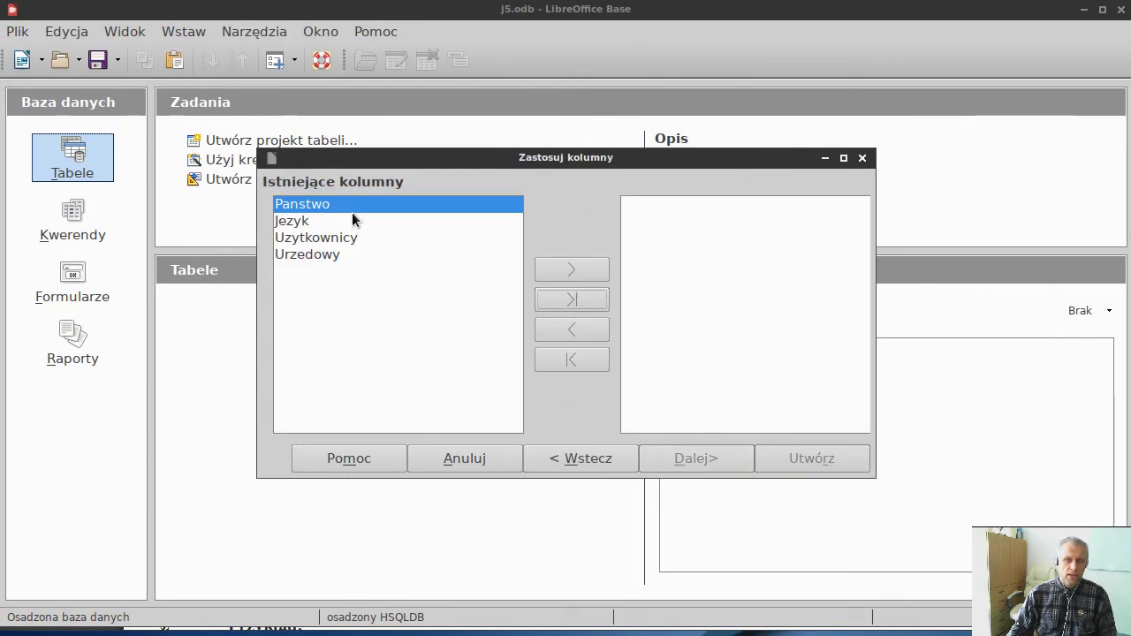
left_click(572, 300)
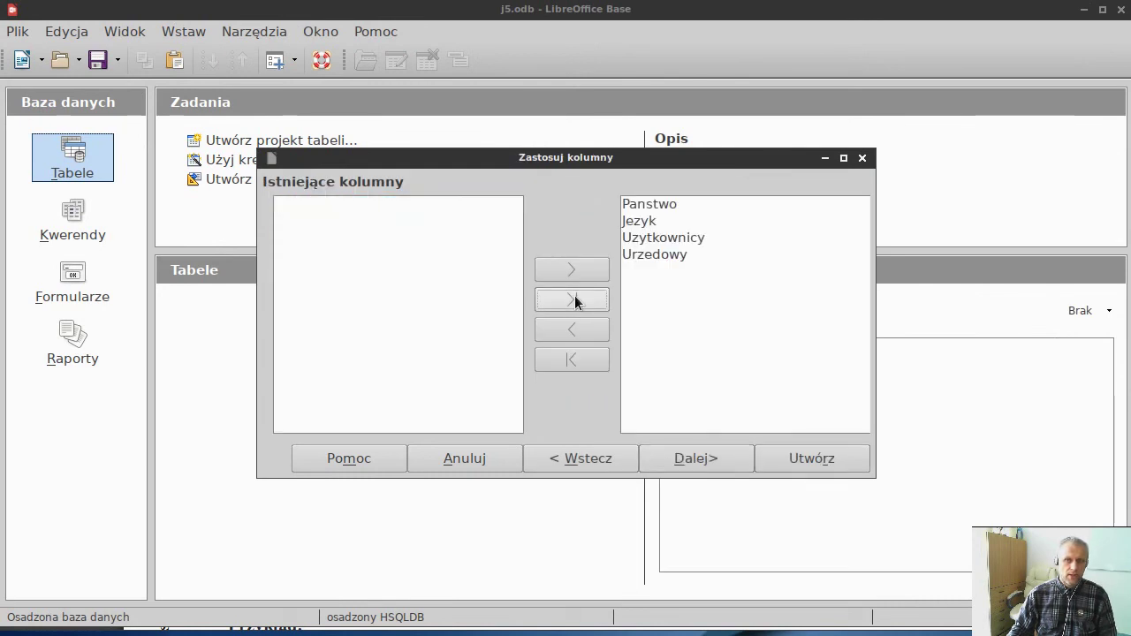
left_click(697, 458)
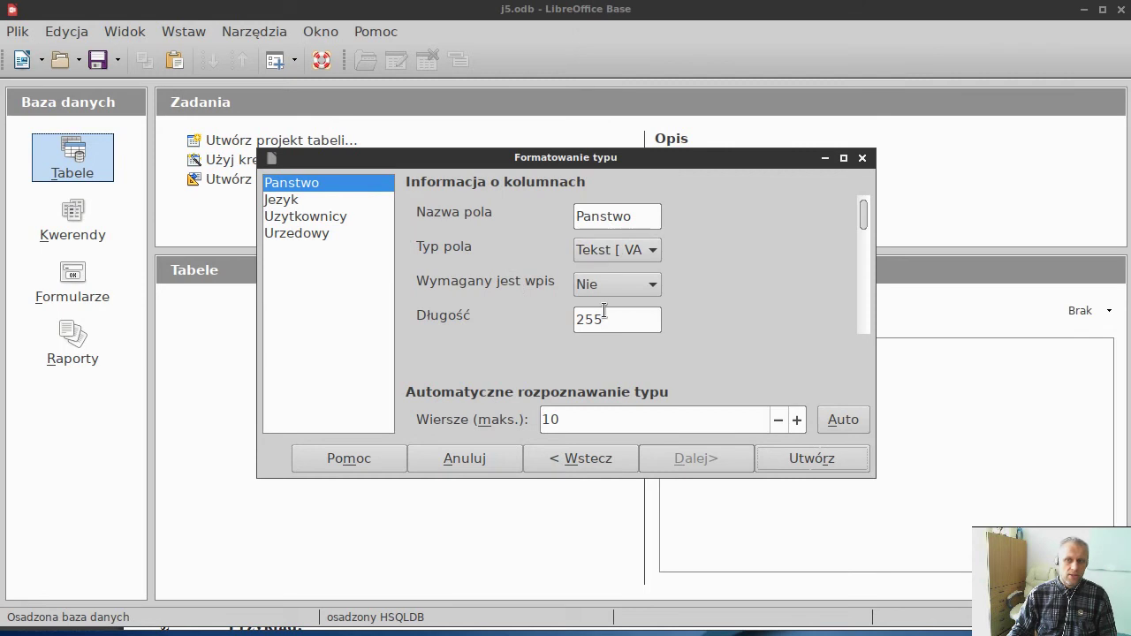
Step: Set the field length to 50 for both the Panstwo and Jezyk columns
left_click_drag(611, 319, 566, 328)
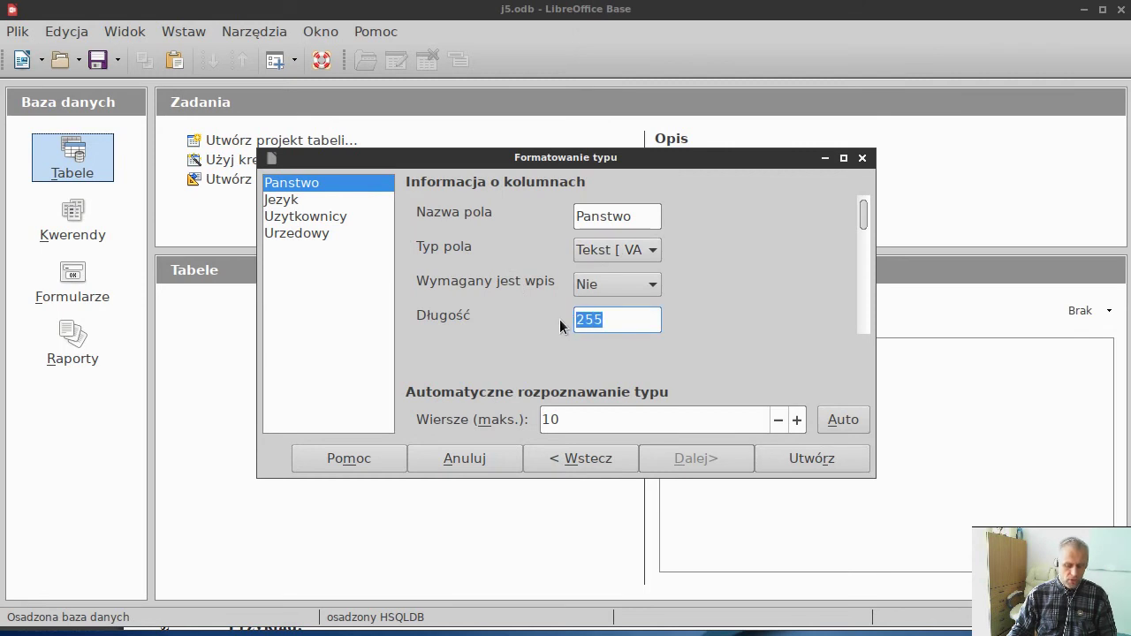
type("50")
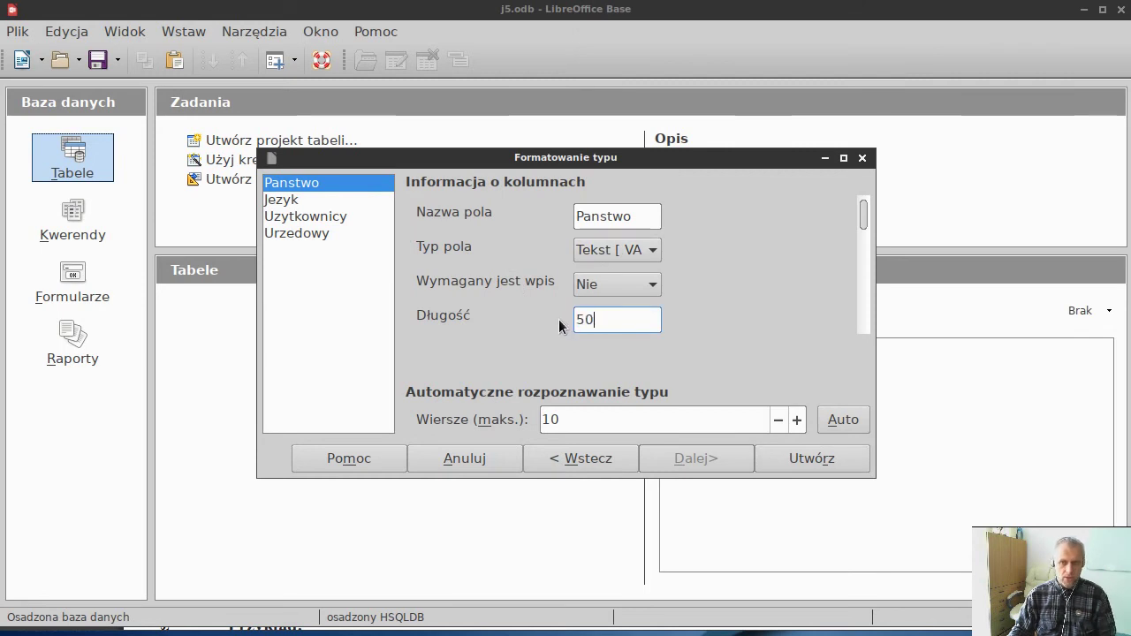
left_click(302, 198)
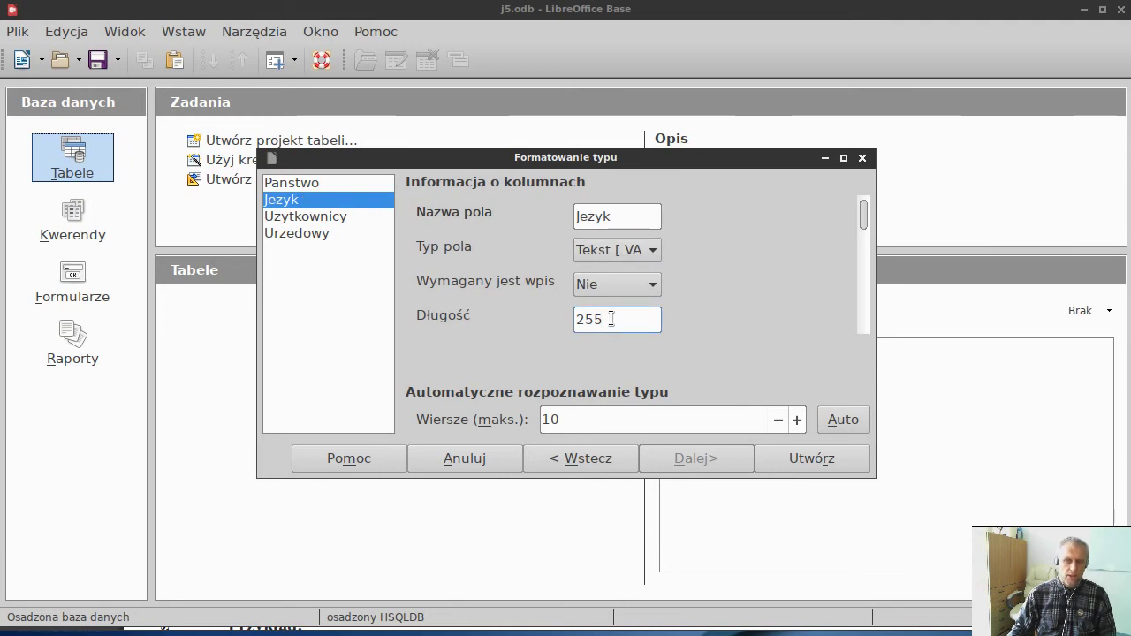
left_click_drag(610, 319, 545, 318)
type("50")
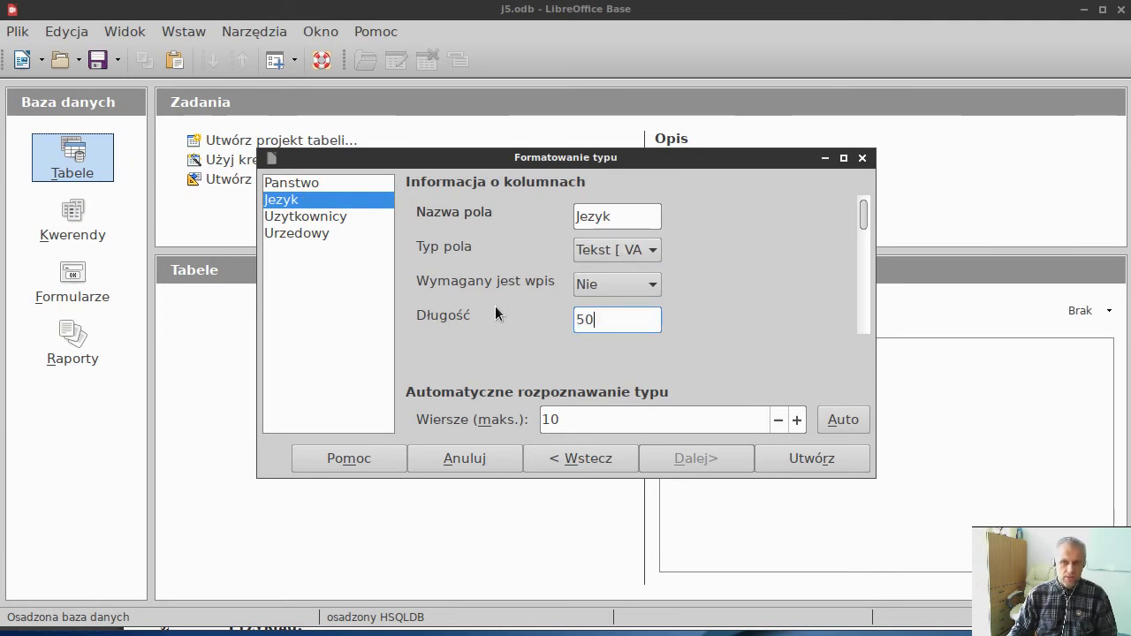
Step: Set the Uzytkownicy column's type to Float [ FLOAT ] and the Urzedowy text column's length to 10
left_click(323, 216)
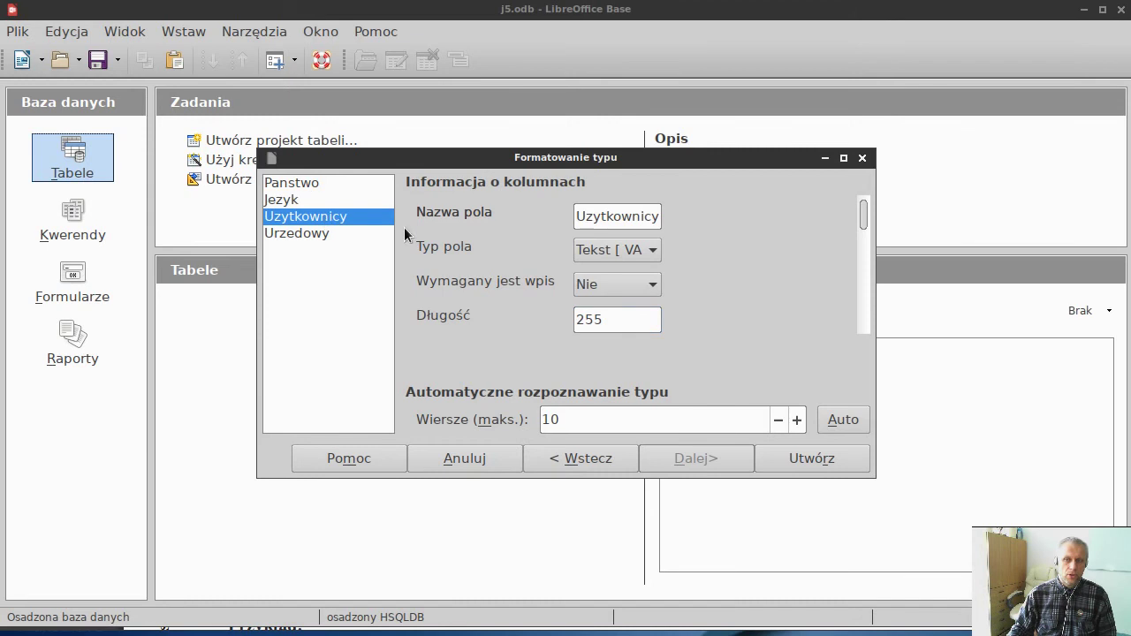
left_click(616, 249)
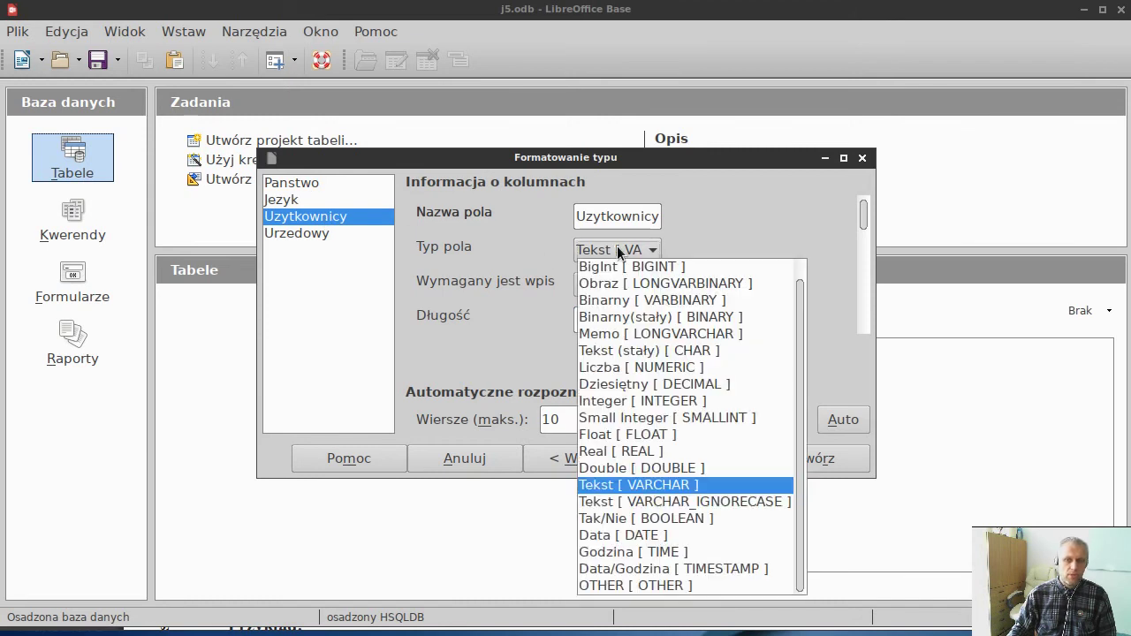
left_click(652, 437)
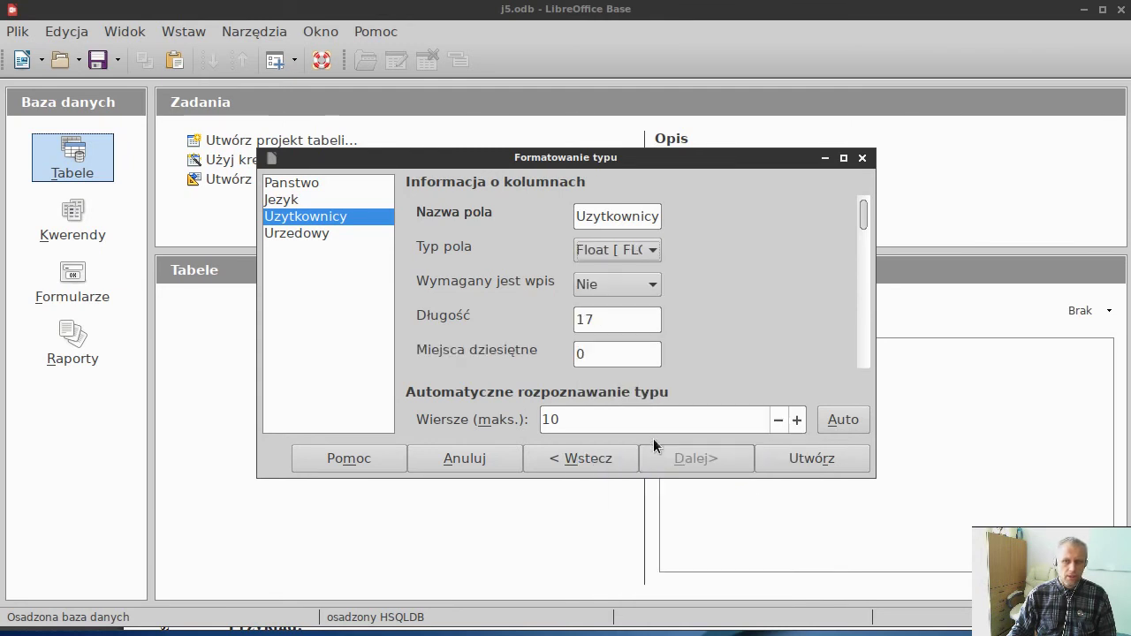
left_click(320, 232)
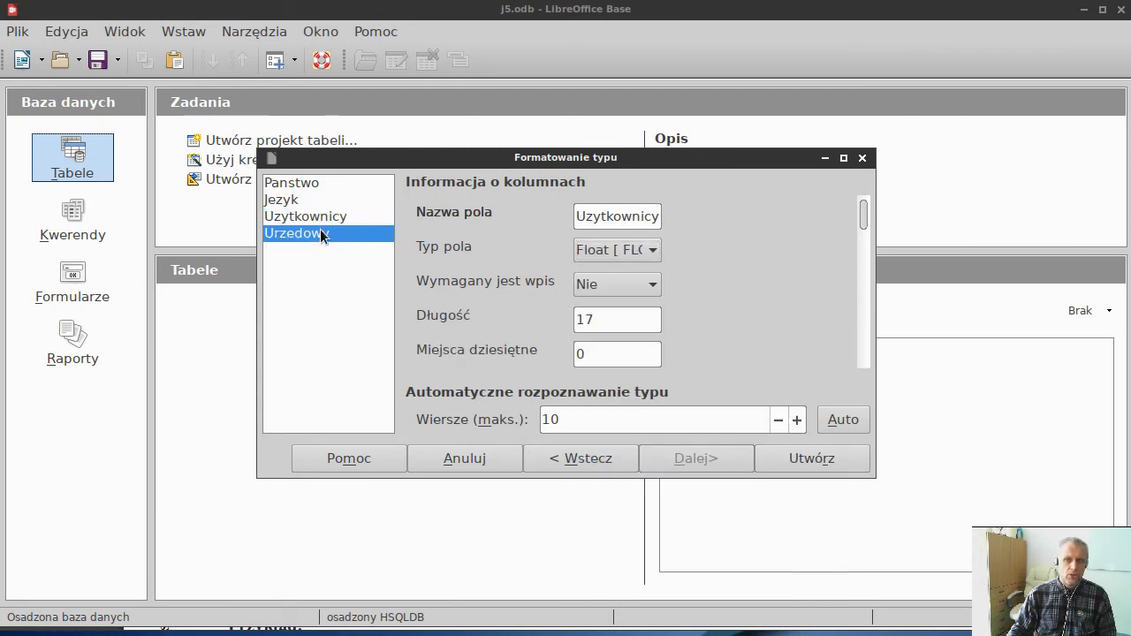
left_click_drag(615, 320, 546, 319)
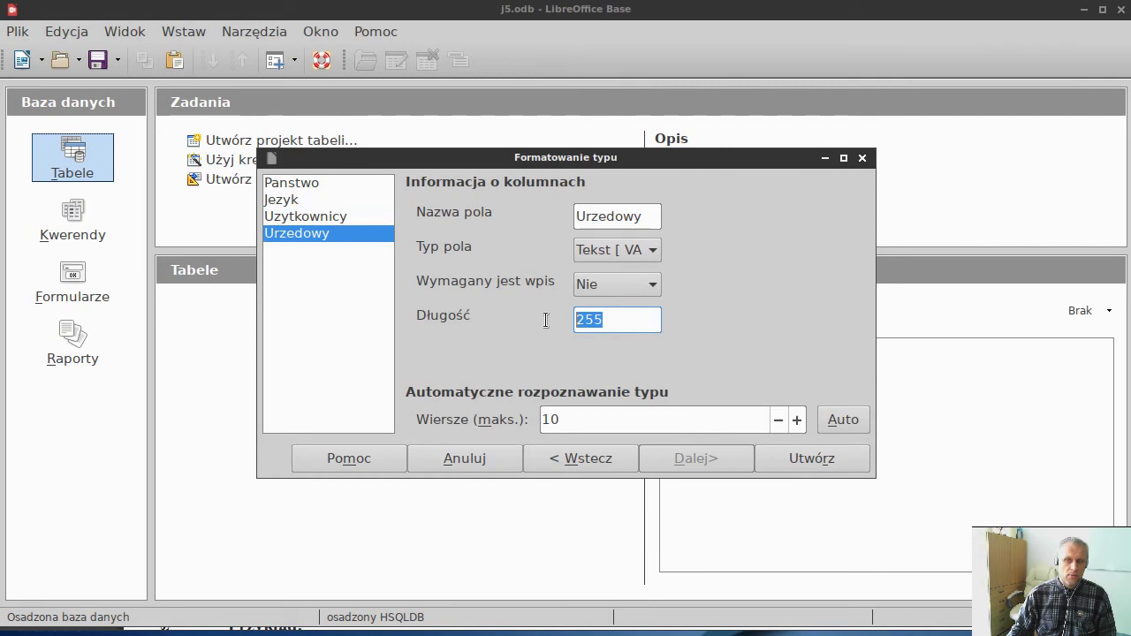
type("10")
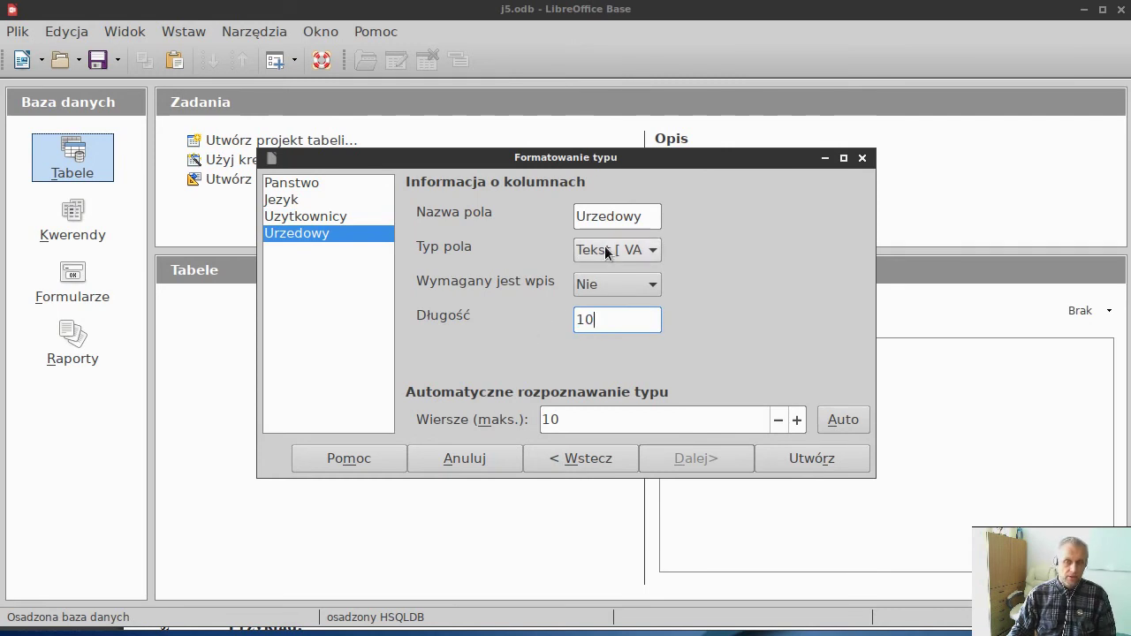
Step: Create the uzy table without a primary key and preview its data with the Dokument view
left_click(795, 459)
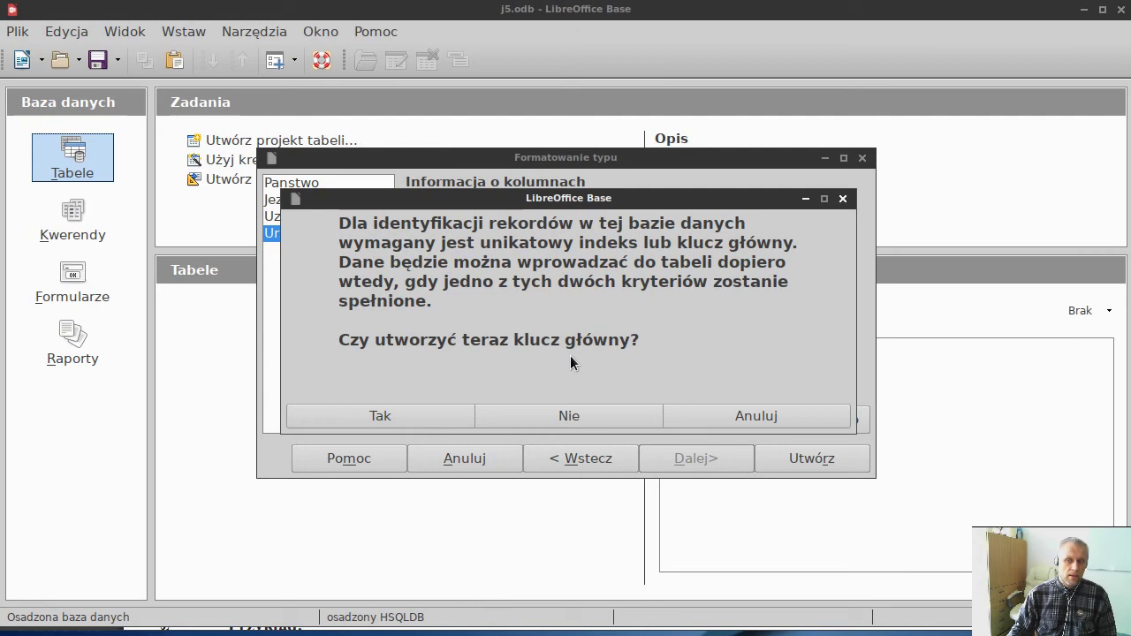
left_click(564, 419)
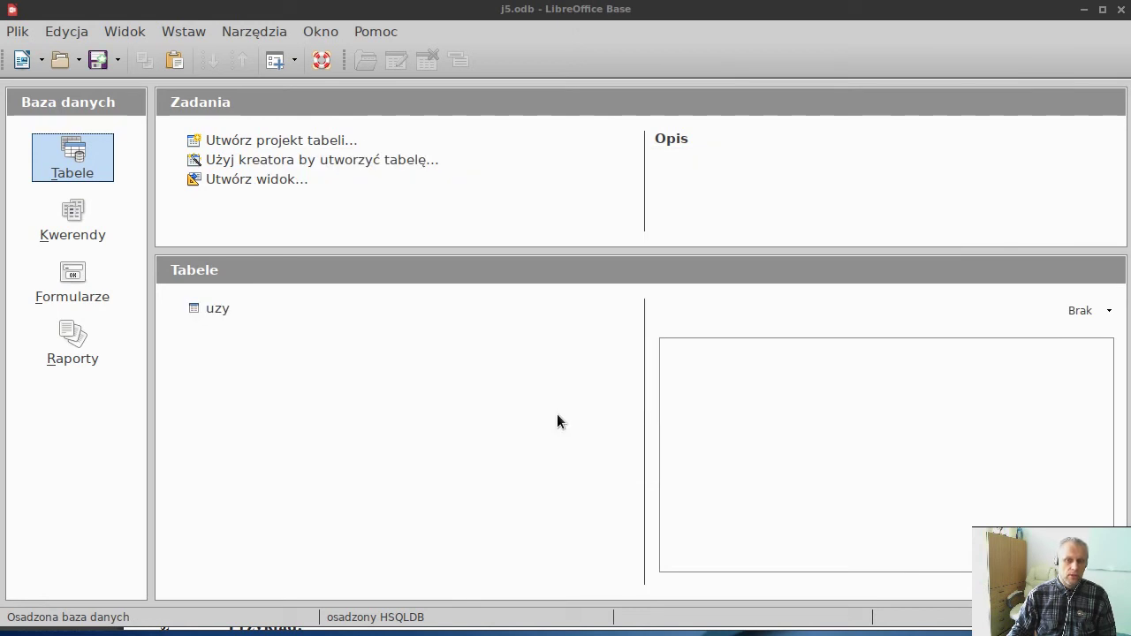
left_click(212, 307)
left_click(1079, 310)
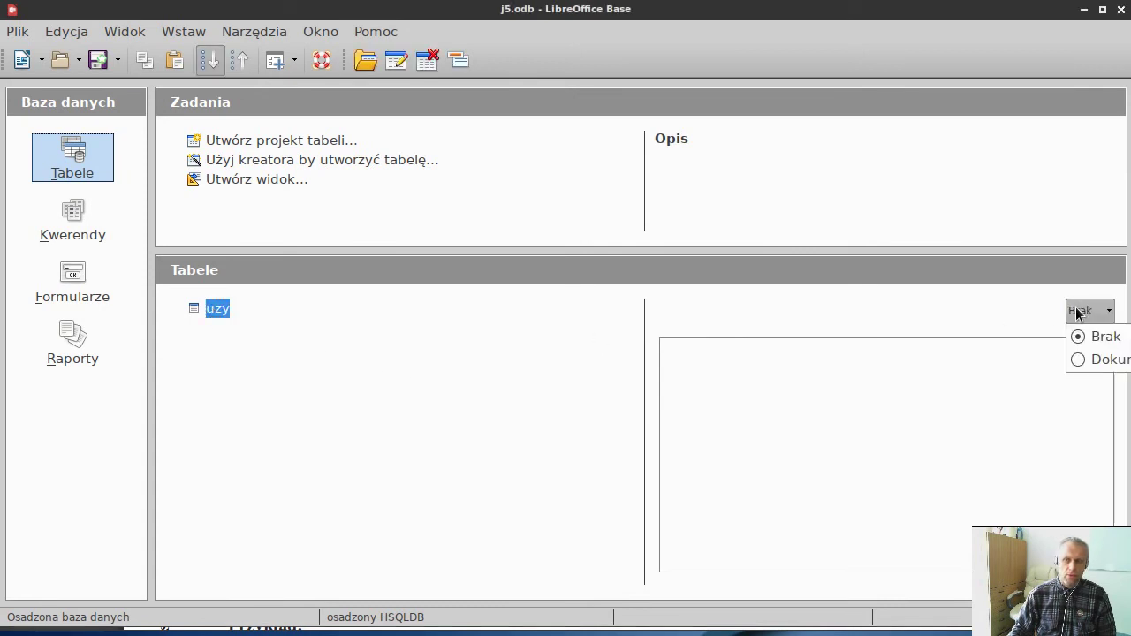
left_click(1093, 360)
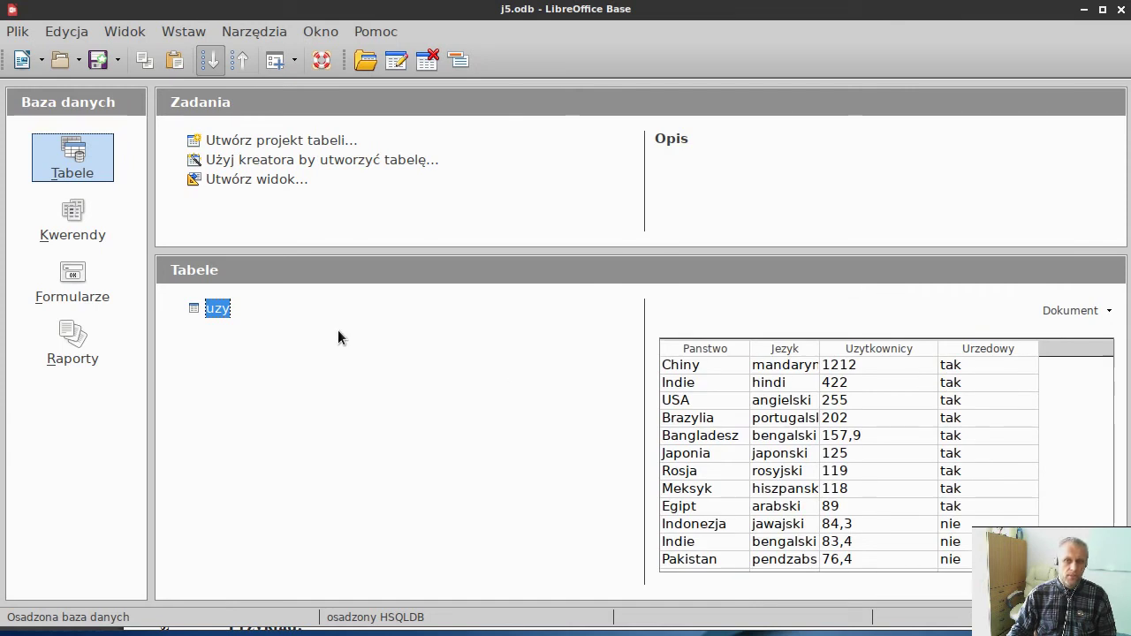
Step: Switch to Geany and copy the entire contents of panstwa.txt
key("alt+Tab")
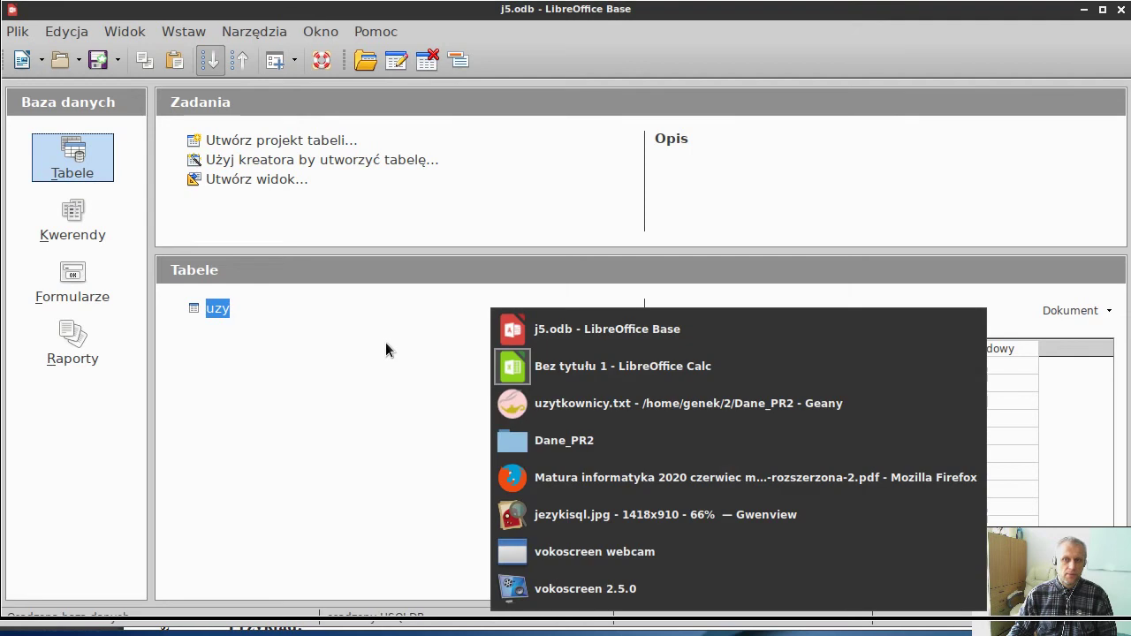
key("alt+Tab")
left_click(336, 91)
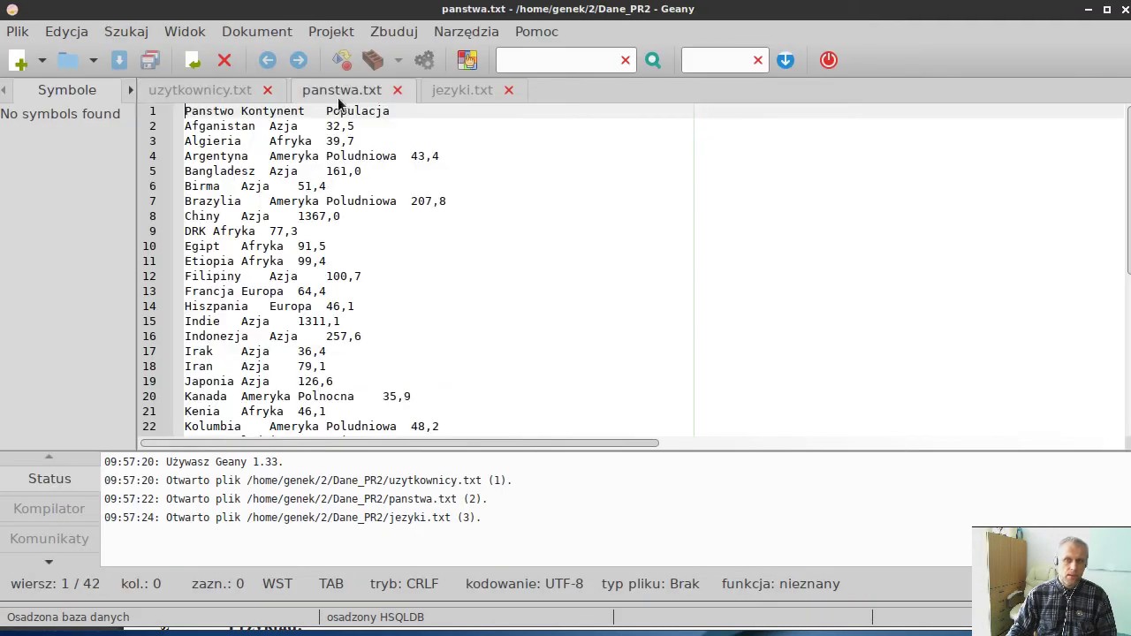
key("ctrl+a")
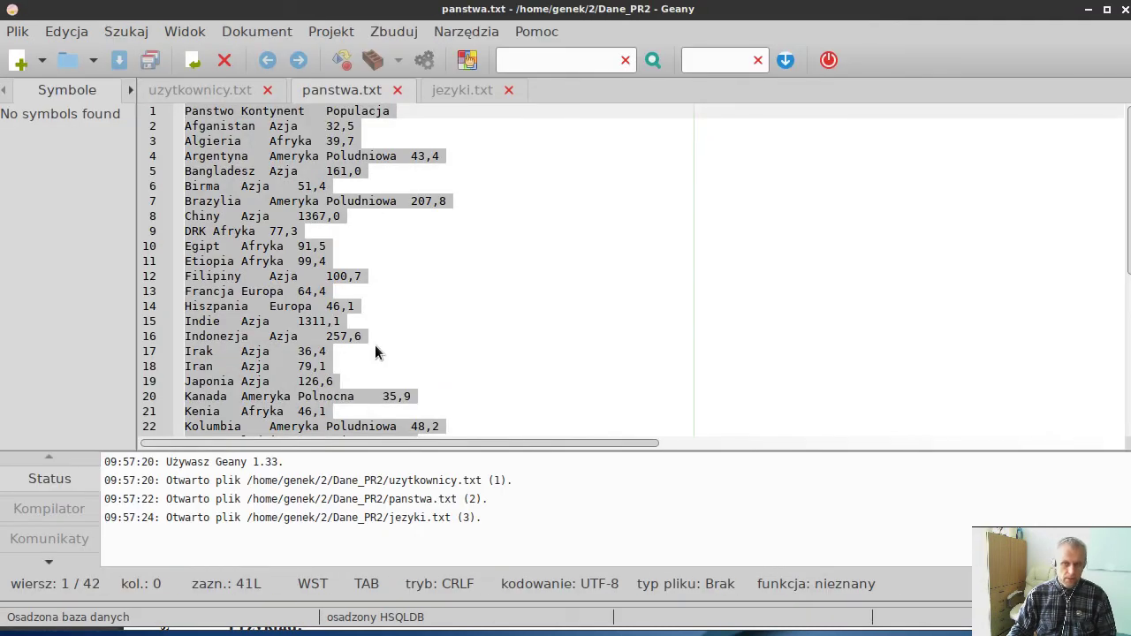
Step: Paste the panstwa.txt text into a new sheet of the Calc spreadsheet, accepting the tab and semicolon separators
key("alt+Tab")
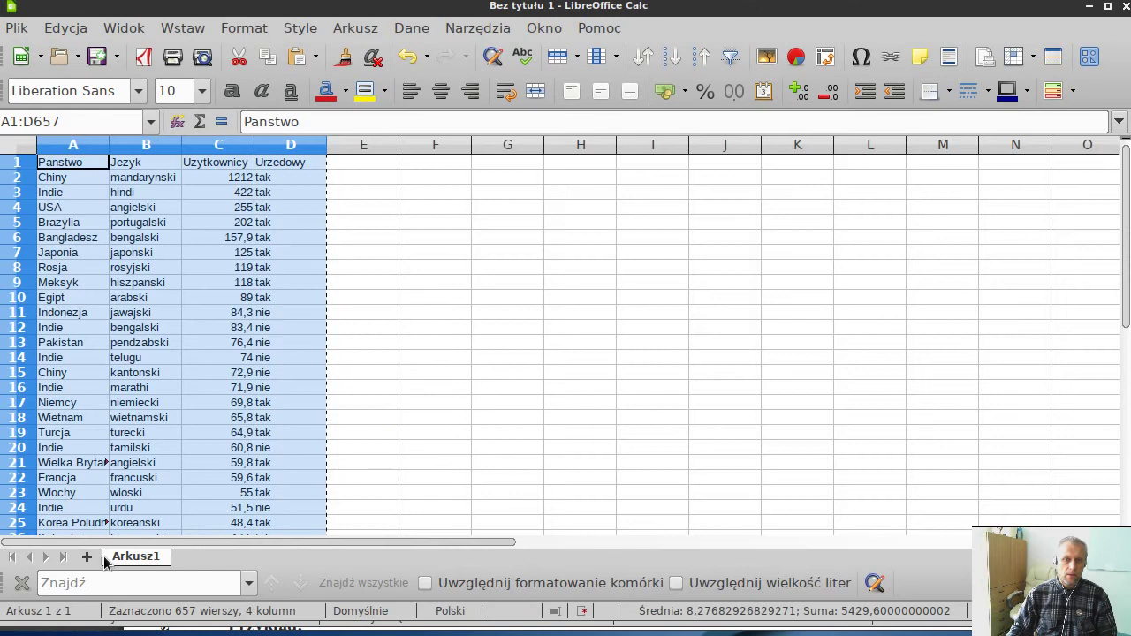
left_click(87, 556)
key("ctrl+v")
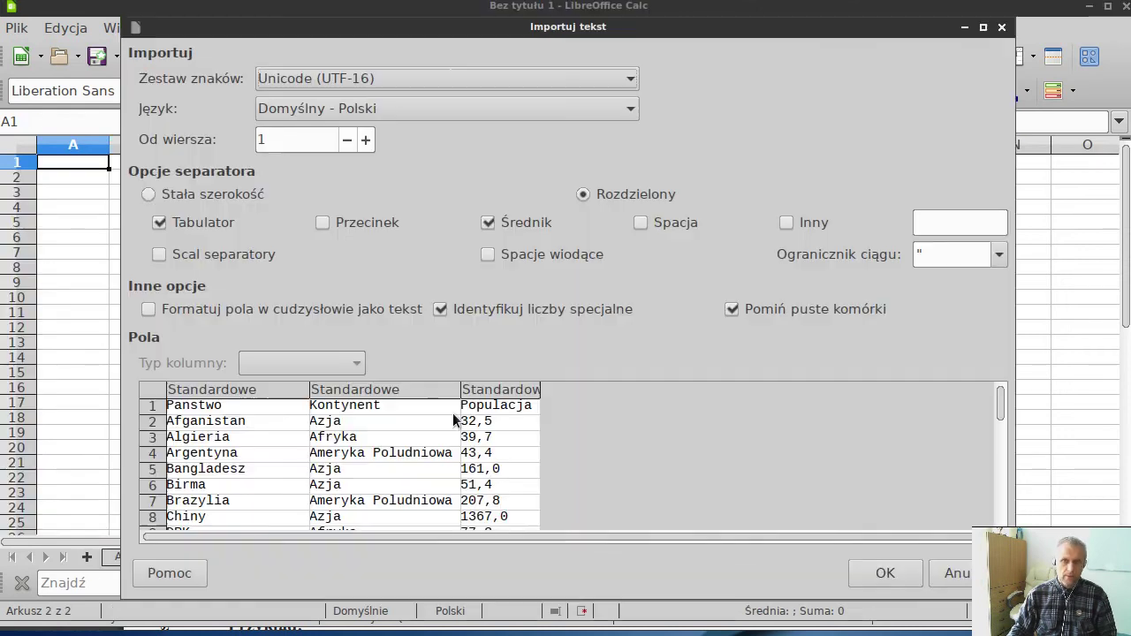
left_click(875, 574)
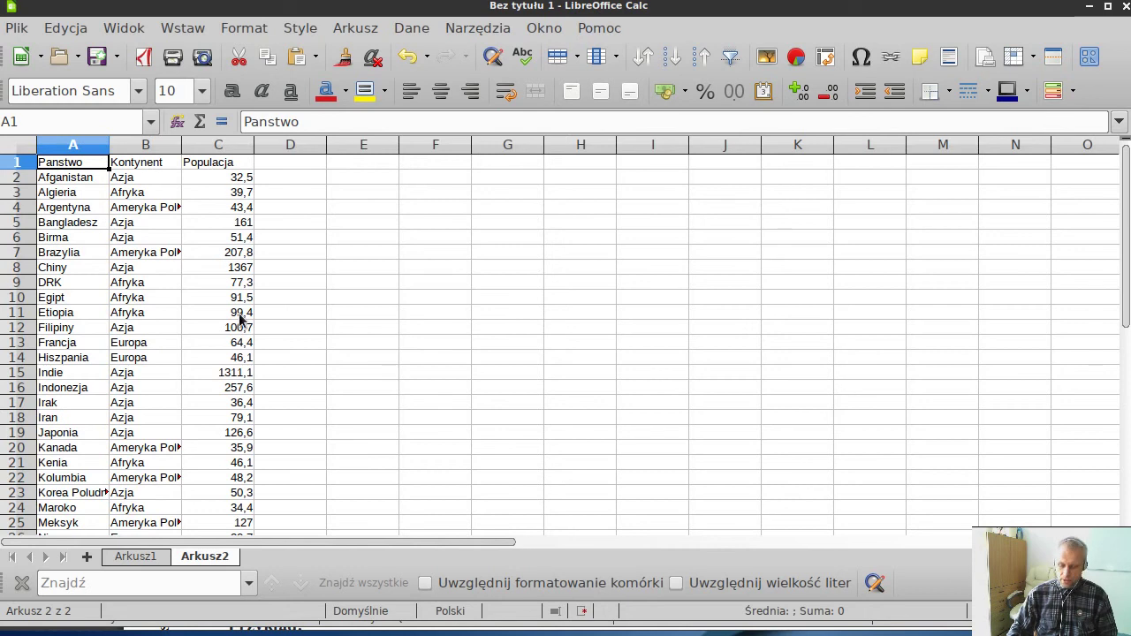
Step: Copy the whole countries range from Arkusz2 and paste it among the tables of j5.odb in LibreOffice Base
key("ctrl+shift+End")
key("ctrl+c")
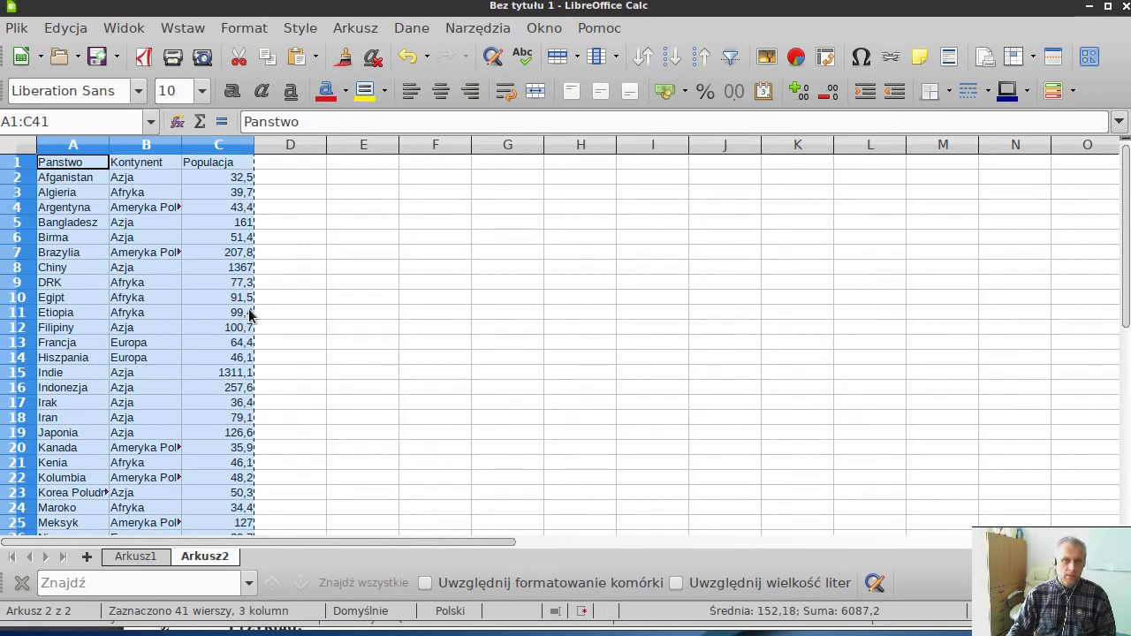
key("alt+Tab")
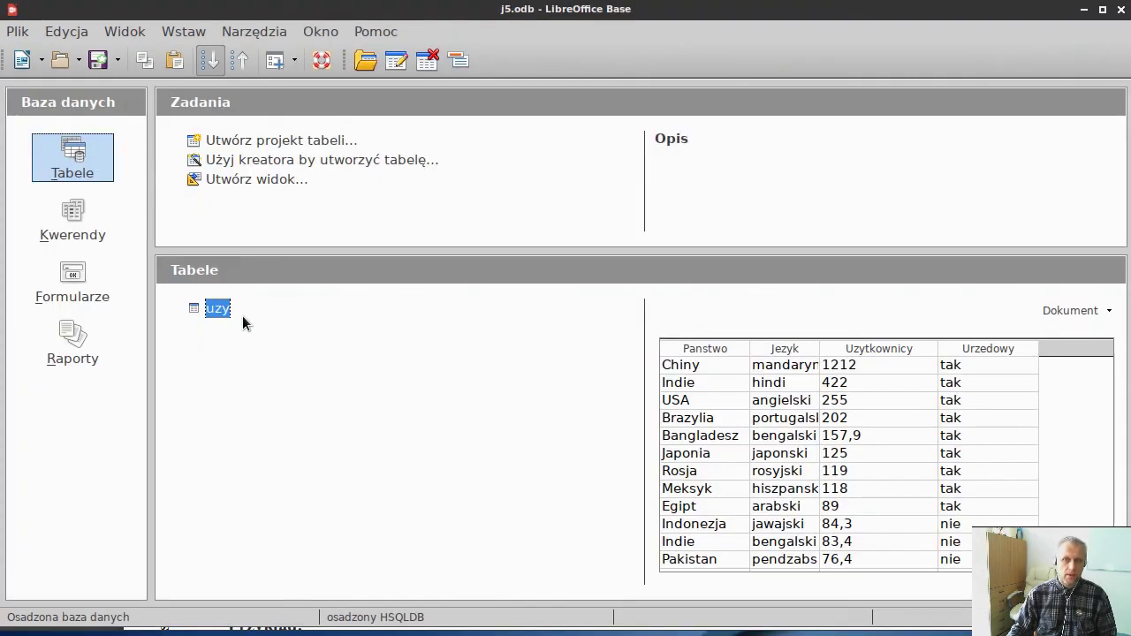
right_click(212, 353)
left_click(254, 366)
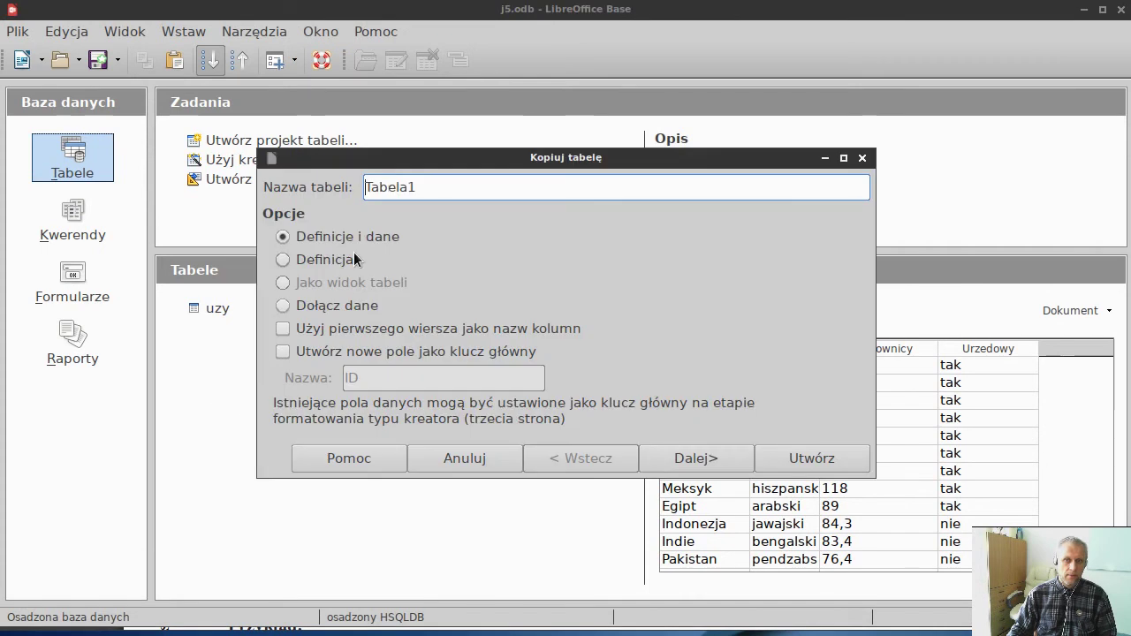
Step: Name the pasted table pan, use its first row as column names, and include all existing columns
left_click_drag(450, 187, 325, 189)
type("pan")
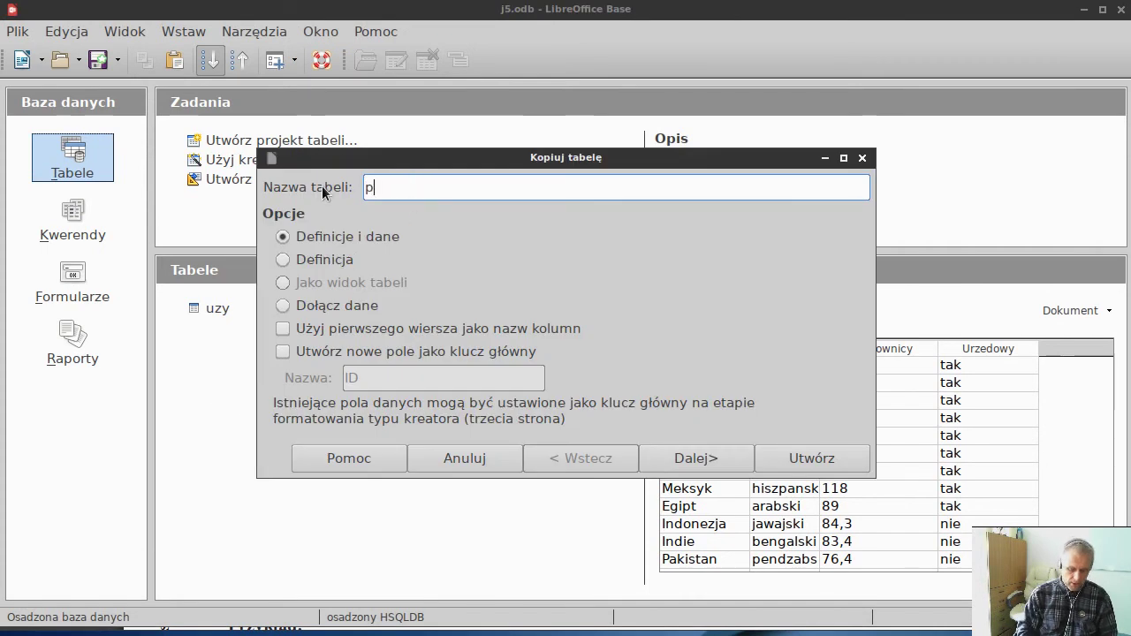
left_click(352, 328)
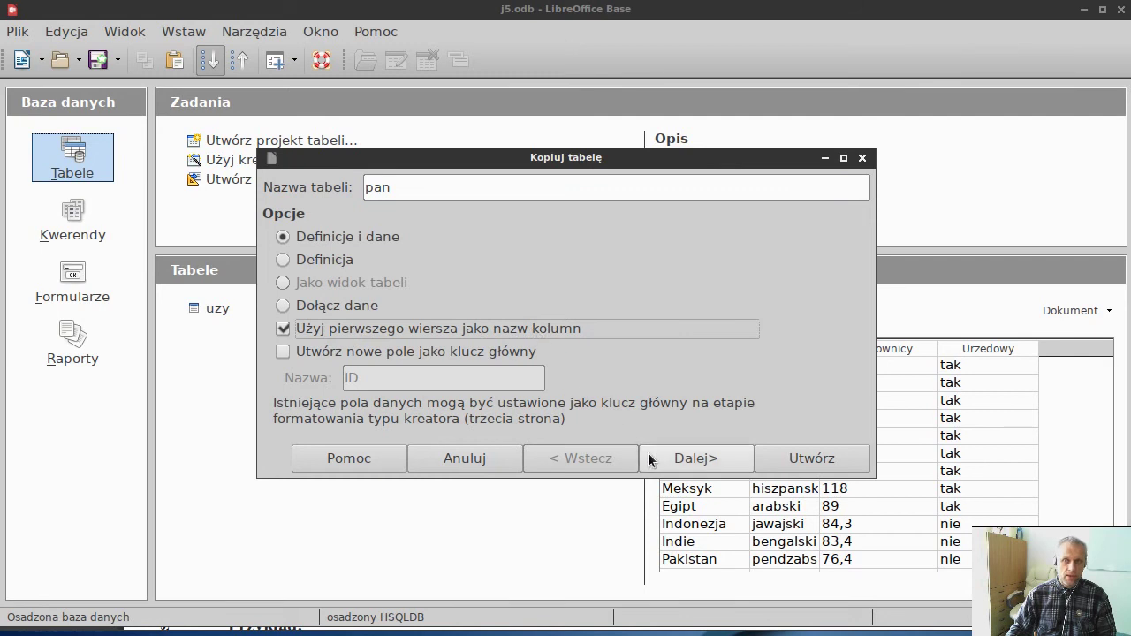
left_click(680, 458)
left_click(567, 299)
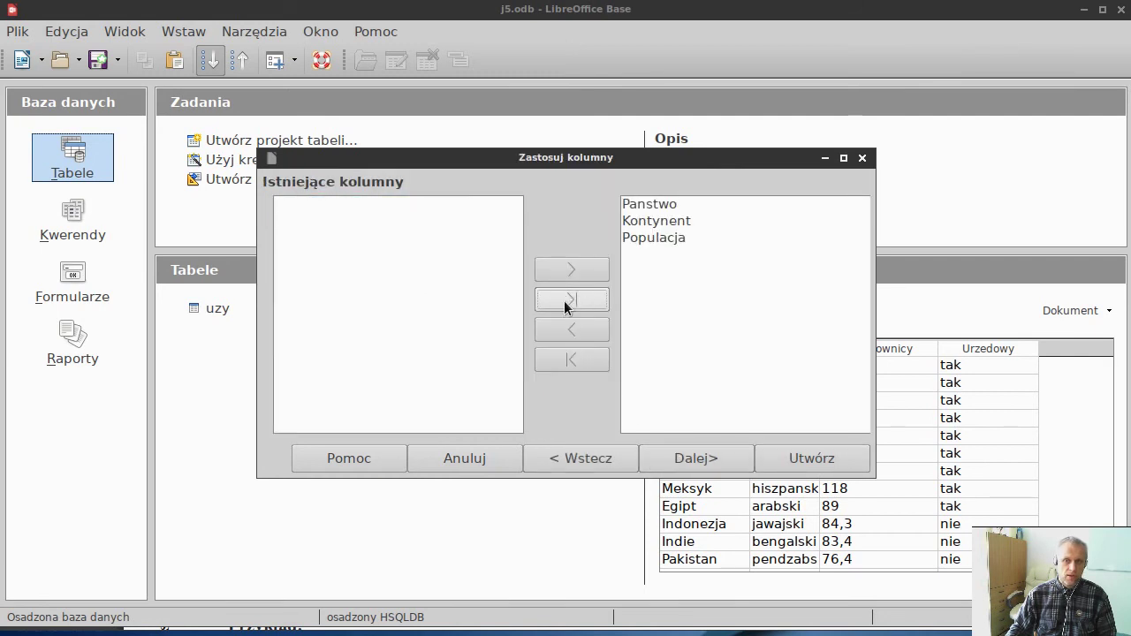
left_click(693, 459)
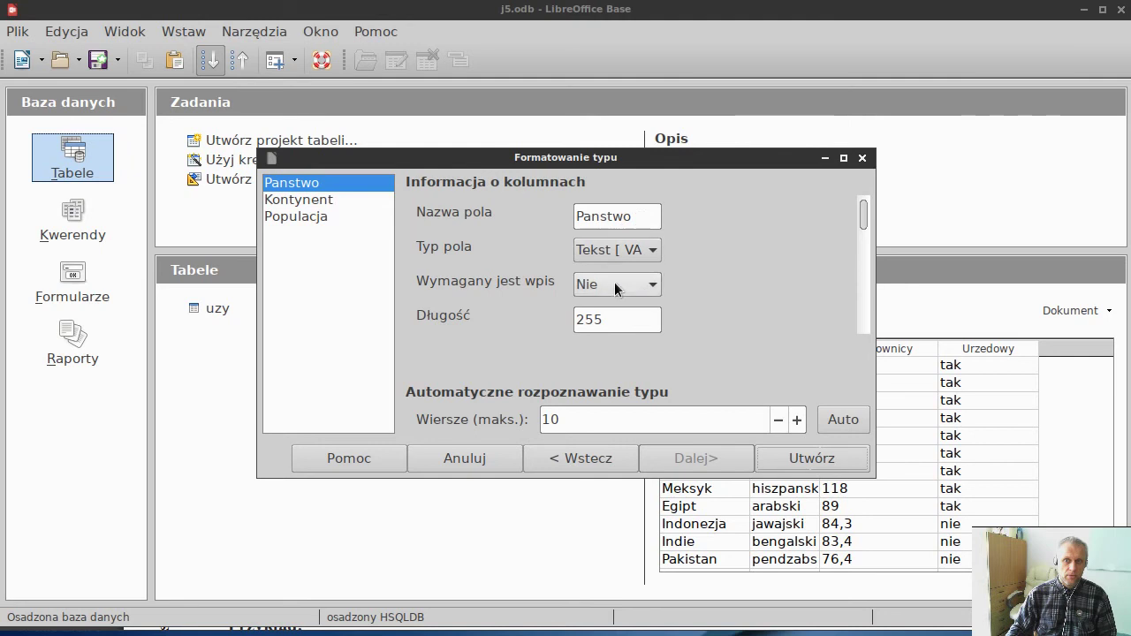
Step: Set the field length to 50 for both the Panstwo and Kontynent columns
left_click_drag(606, 320, 567, 316)
type("50")
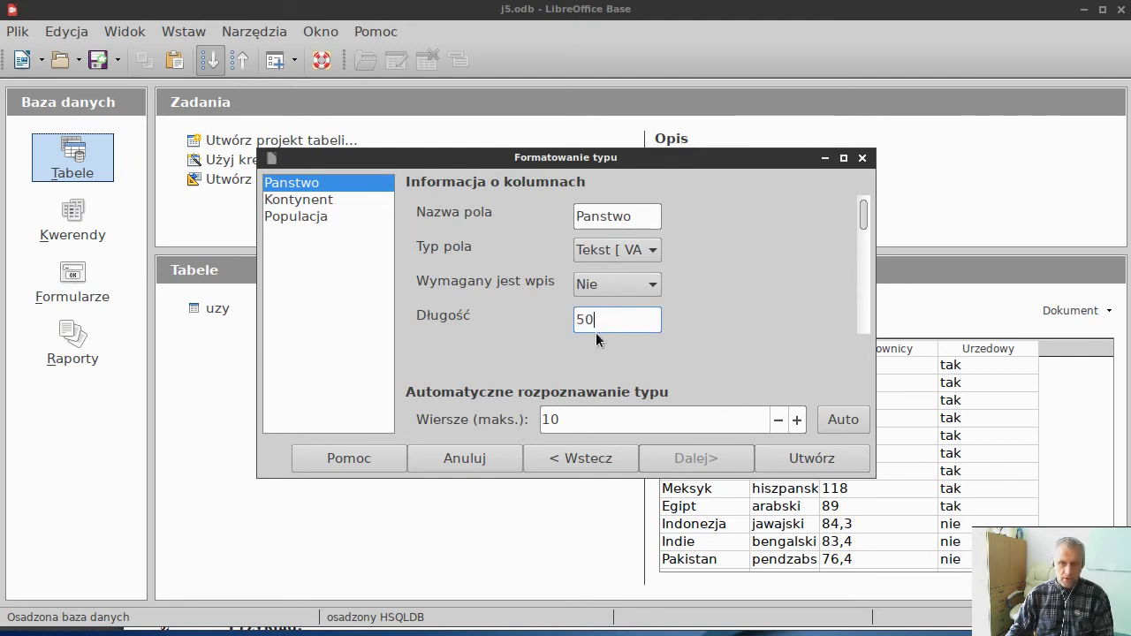
left_click(335, 201)
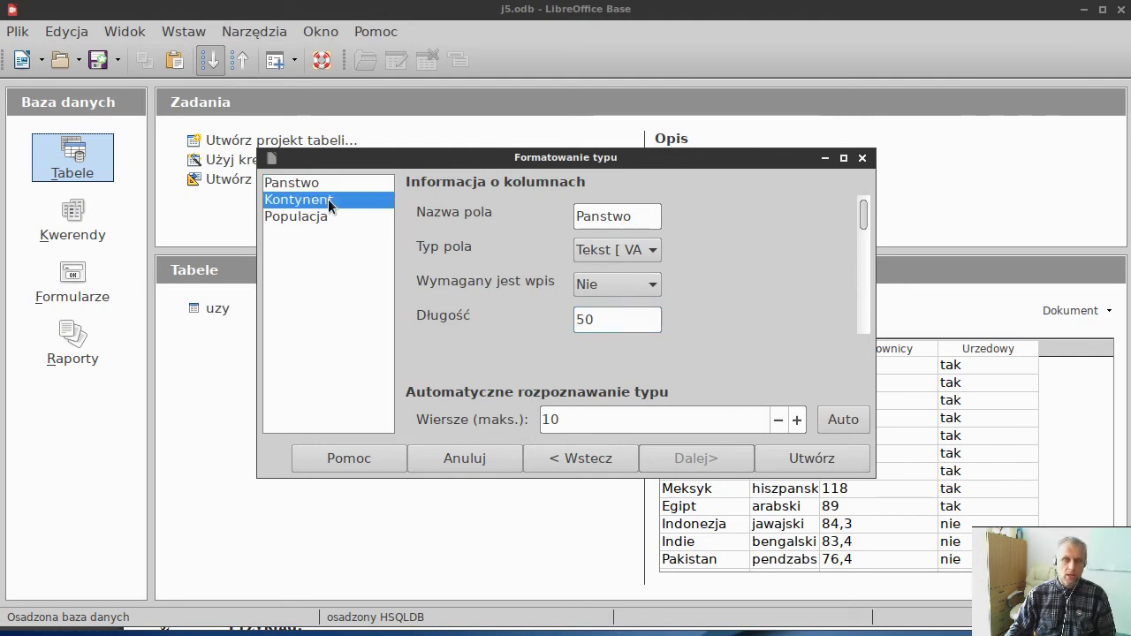
left_click_drag(625, 322, 511, 307)
type("50")
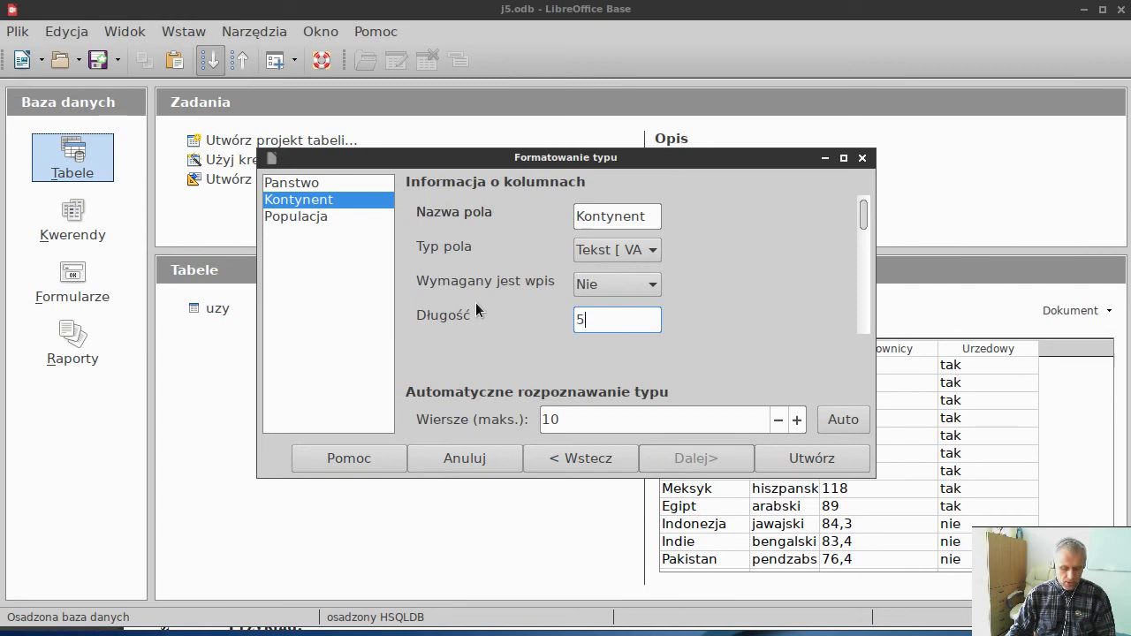
Step: Set the Populacja column's type to Float [ FLOAT ] and create the pan table without a primary key
left_click(323, 221)
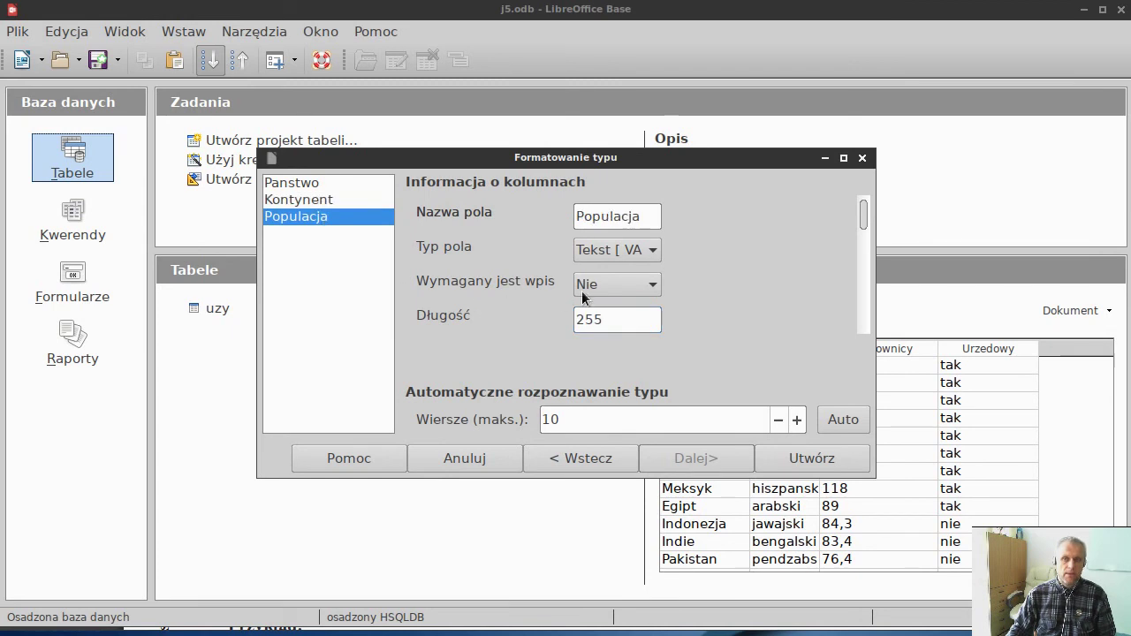
left_click(620, 255)
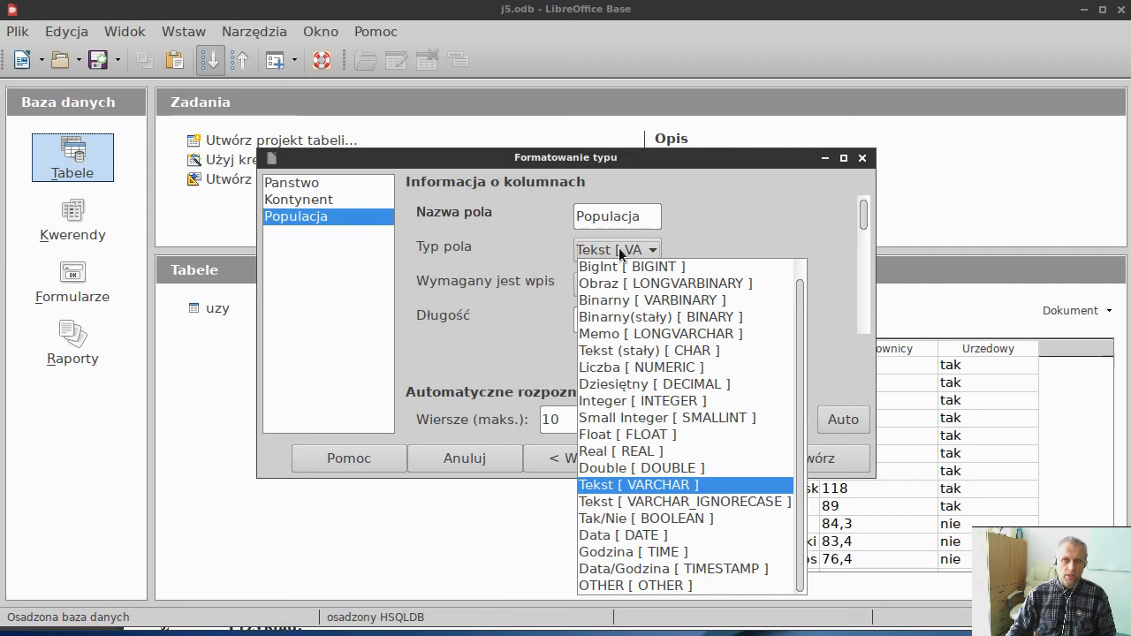
left_click(641, 434)
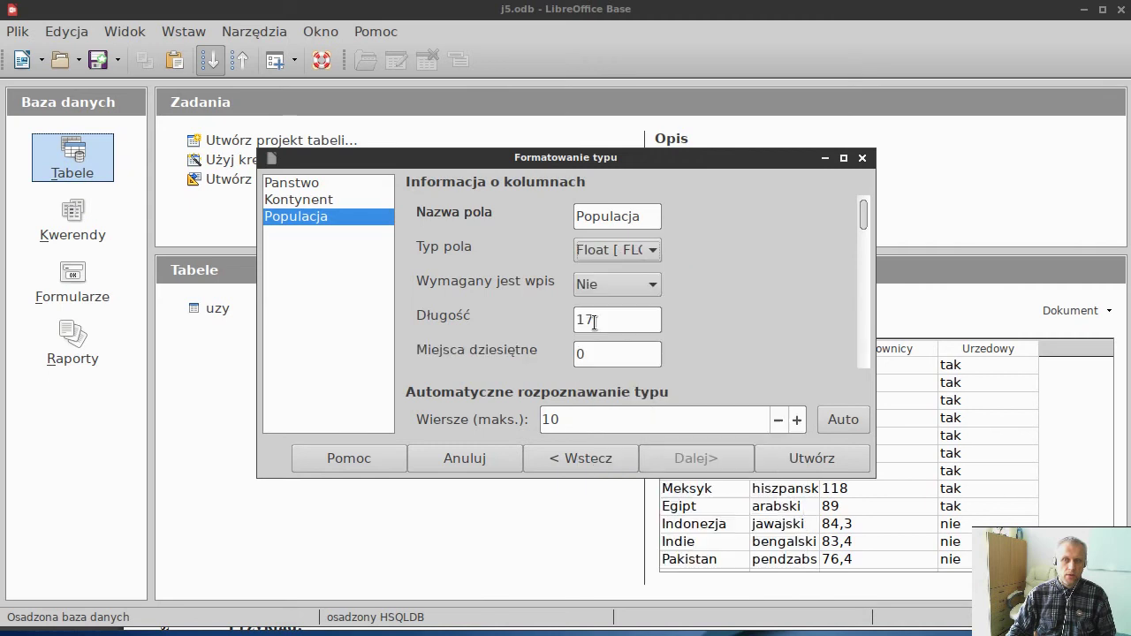
left_click(793, 456)
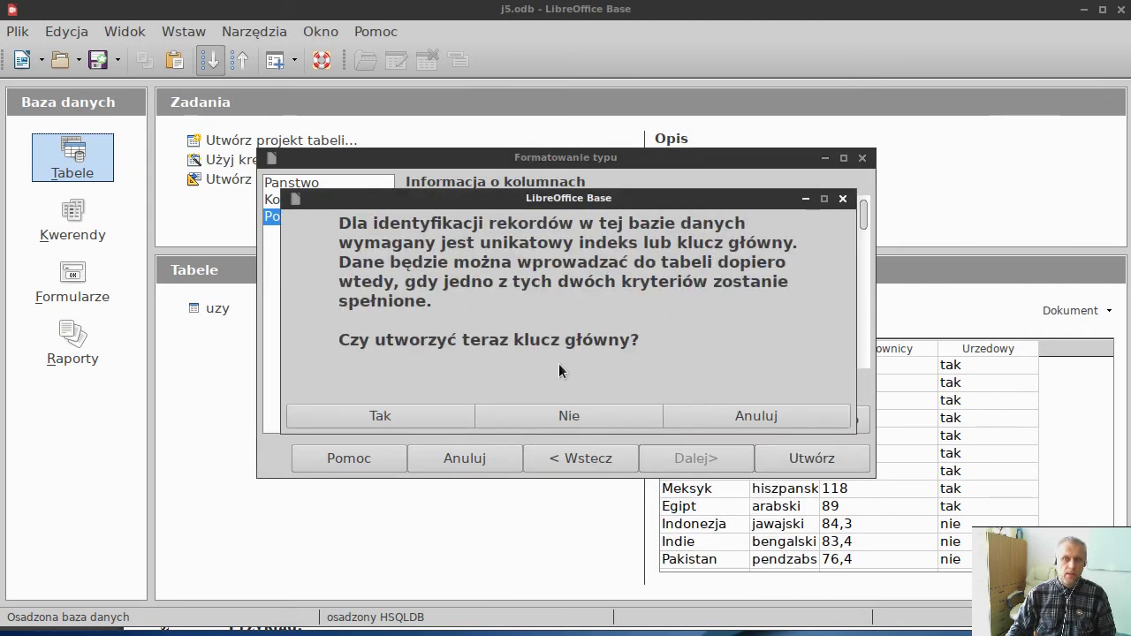
left_click(559, 413)
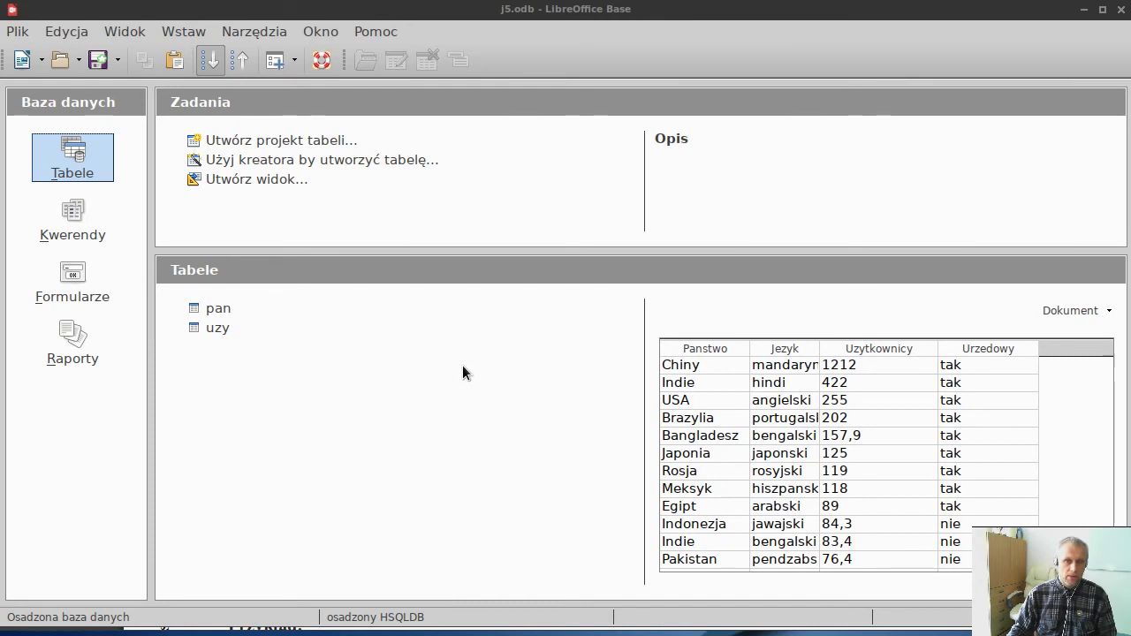
Step: Switch to Geany and copy the entire contents of jezyki.txt
key("alt+Tab")
key("alt+Tab")
key("alt+Tab")
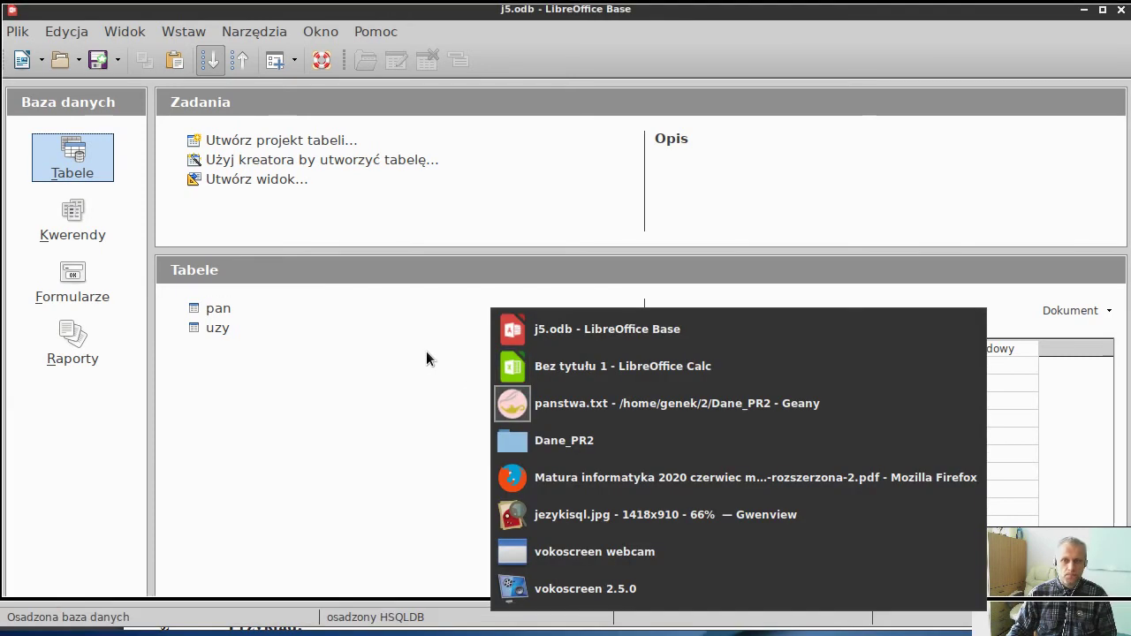
left_click(441, 90)
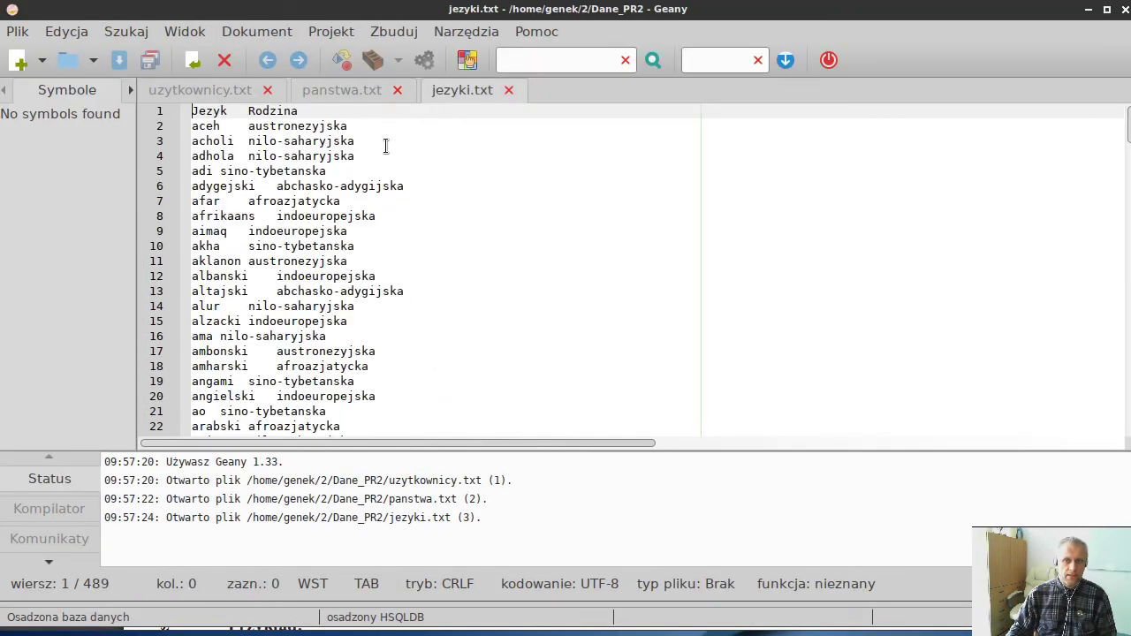
key("ctrl+a")
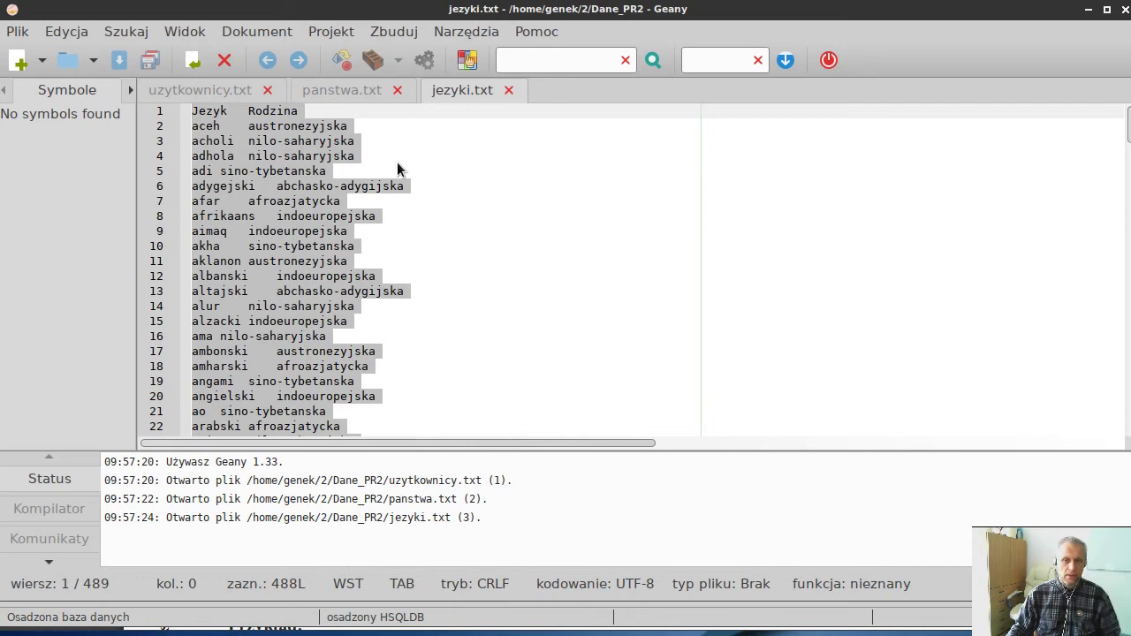
Step: Paste the jezyki.txt text into another new sheet of the Calc spreadsheet, accepting the tab and semicolon separators
key("alt+Tab")
key("alt+Tab")
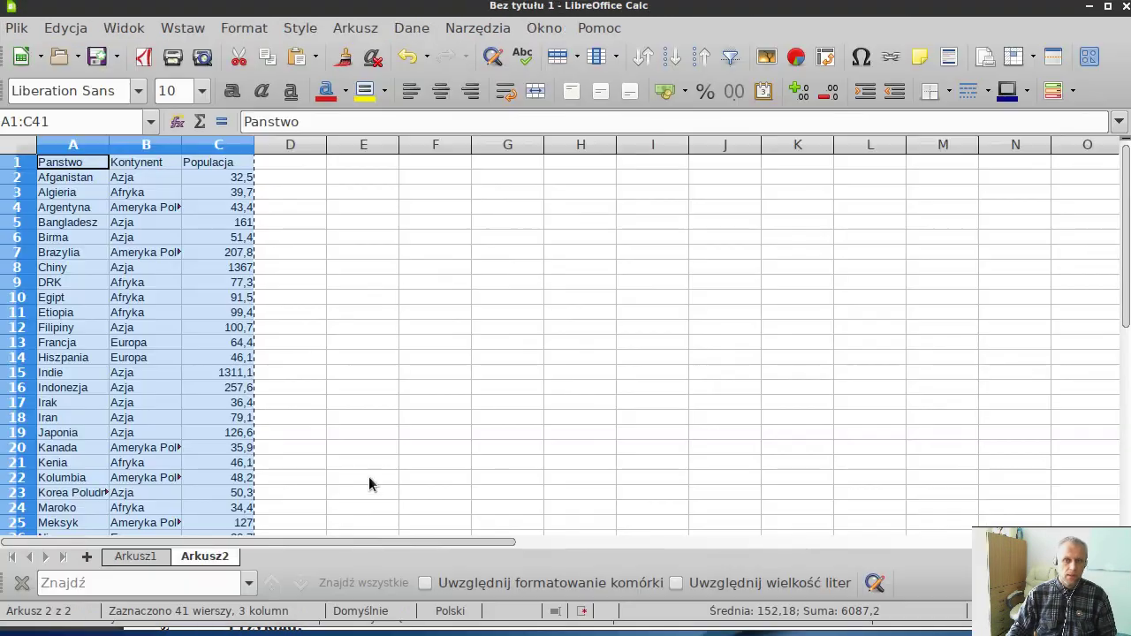
left_click(86, 556)
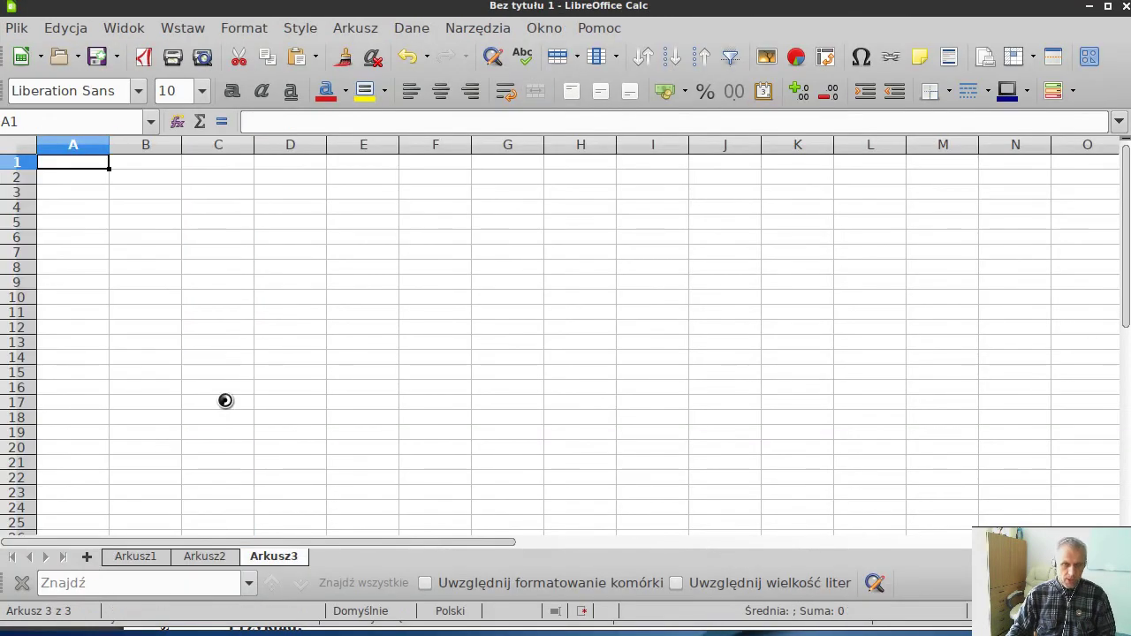
key("ctrl+v")
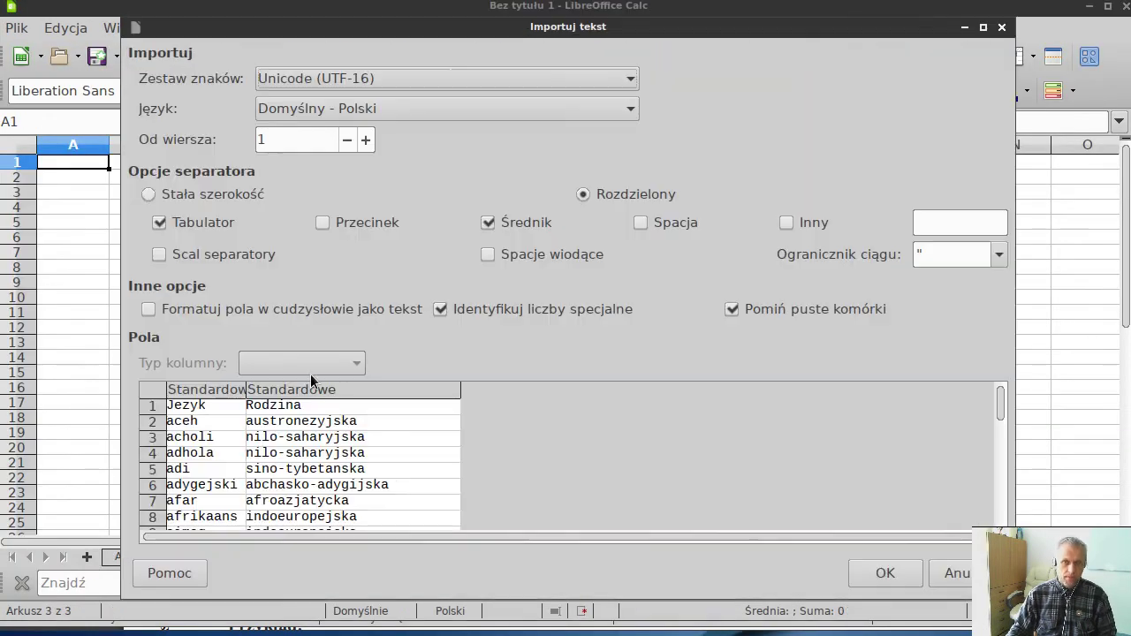
left_click(883, 572)
Step: Copy the whole languages range from Arkusz3 and paste it among the tables of j5.odb in LibreOffice Base
key("ctrl+shift+End")
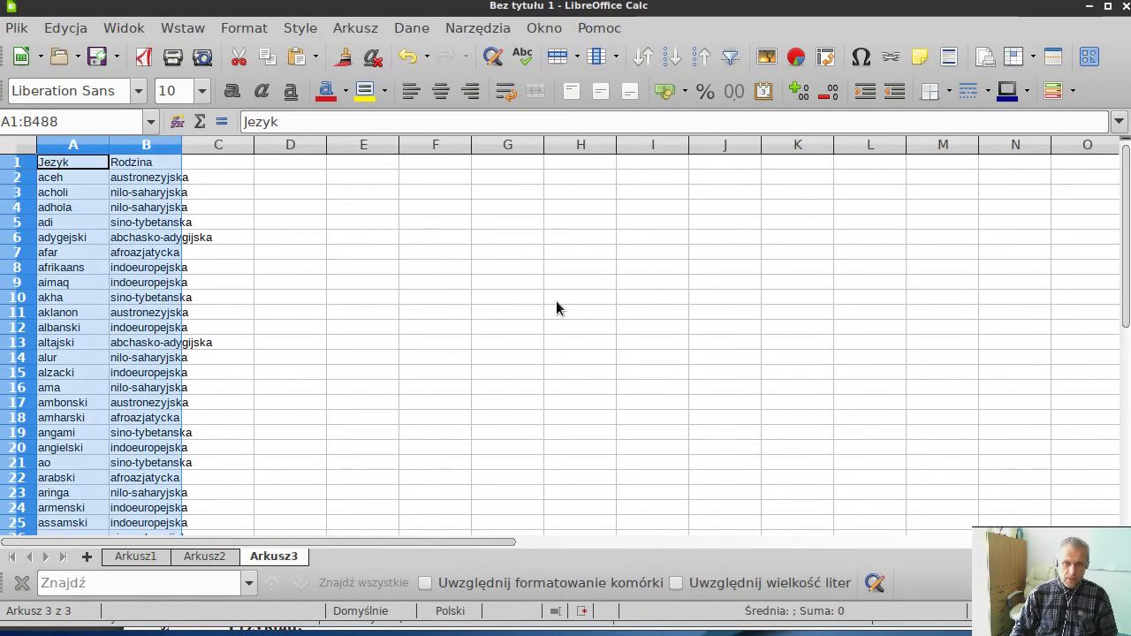
key("ctrl+c")
key("alt+Tab")
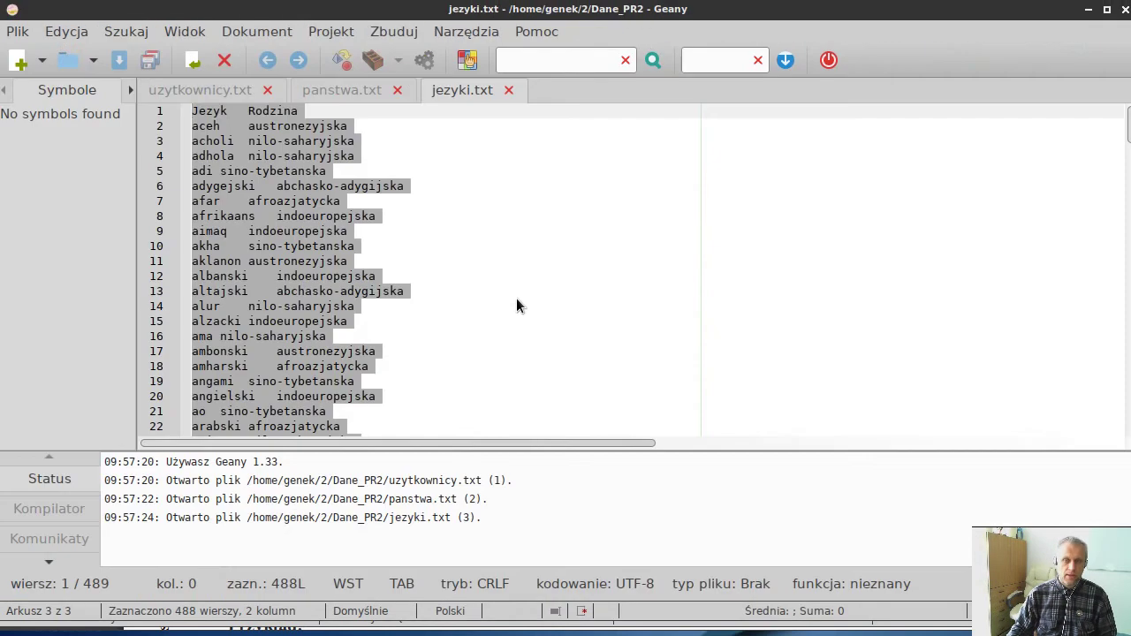
key("alt+Tab")
right_click(353, 380)
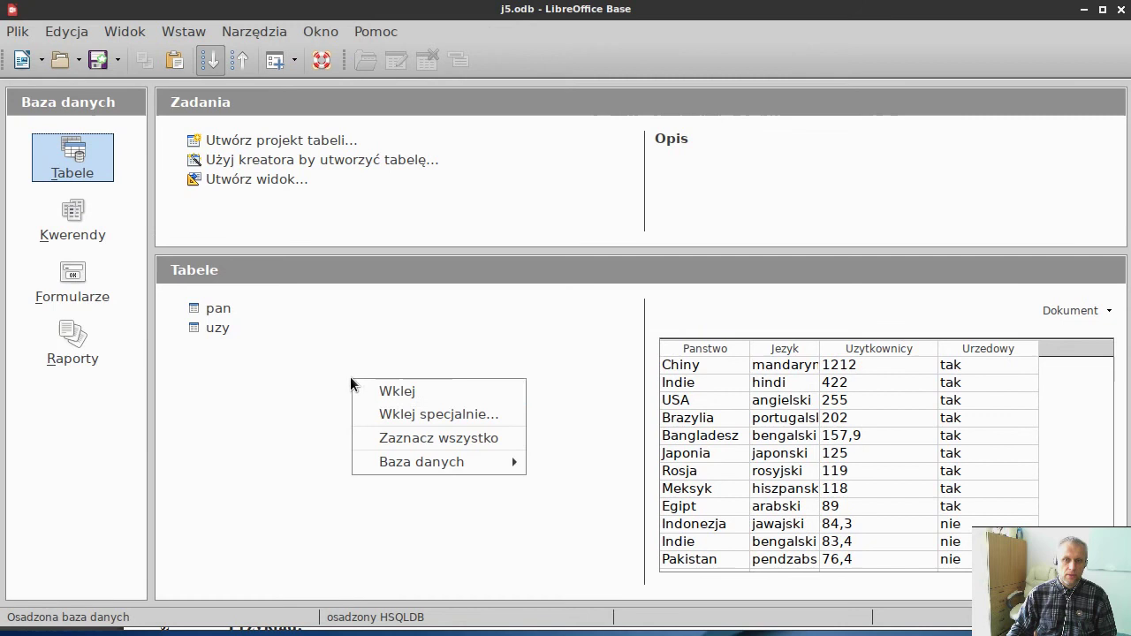
left_click(415, 390)
Step: Name the pasted table jez, use the first row as column names, and include all existing columns
left_click_drag(449, 187, 303, 188)
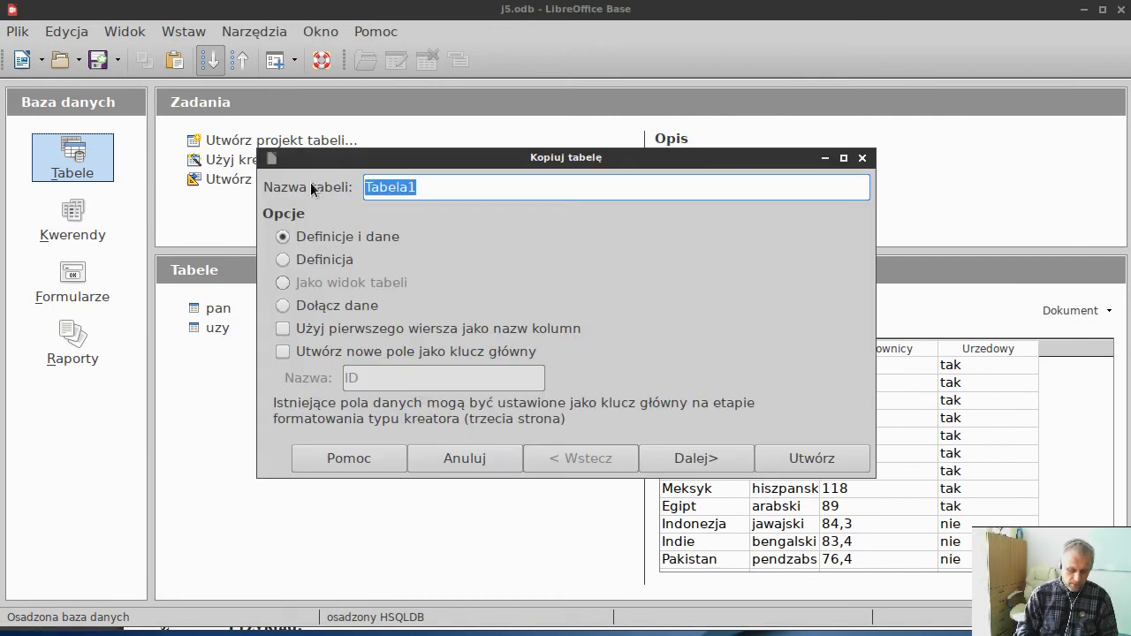
type("jez")
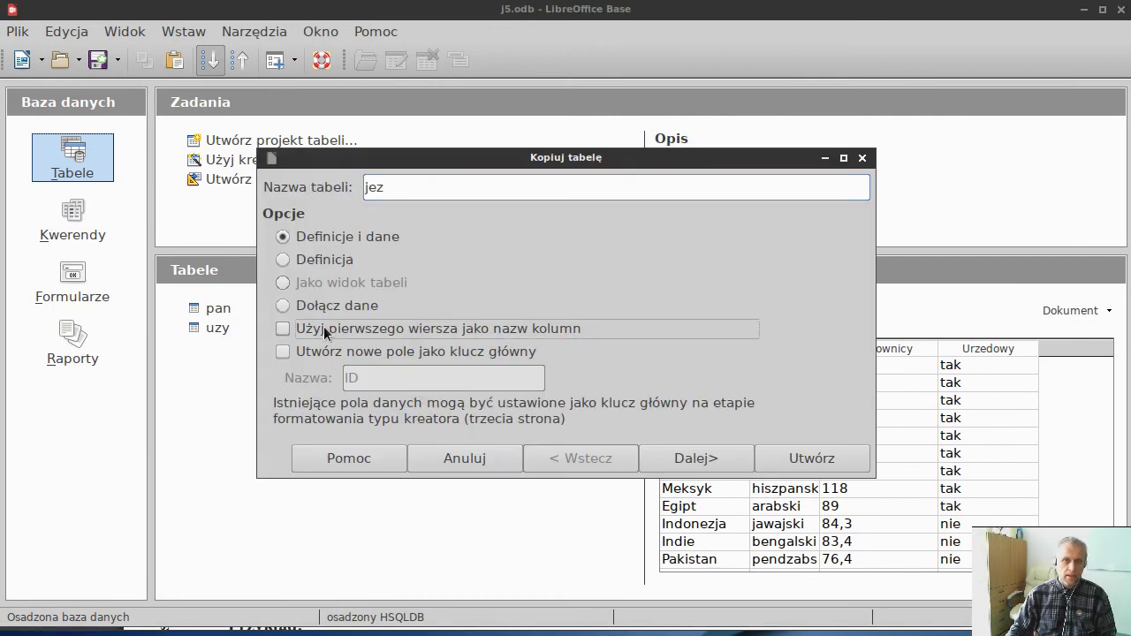
left_click(282, 328)
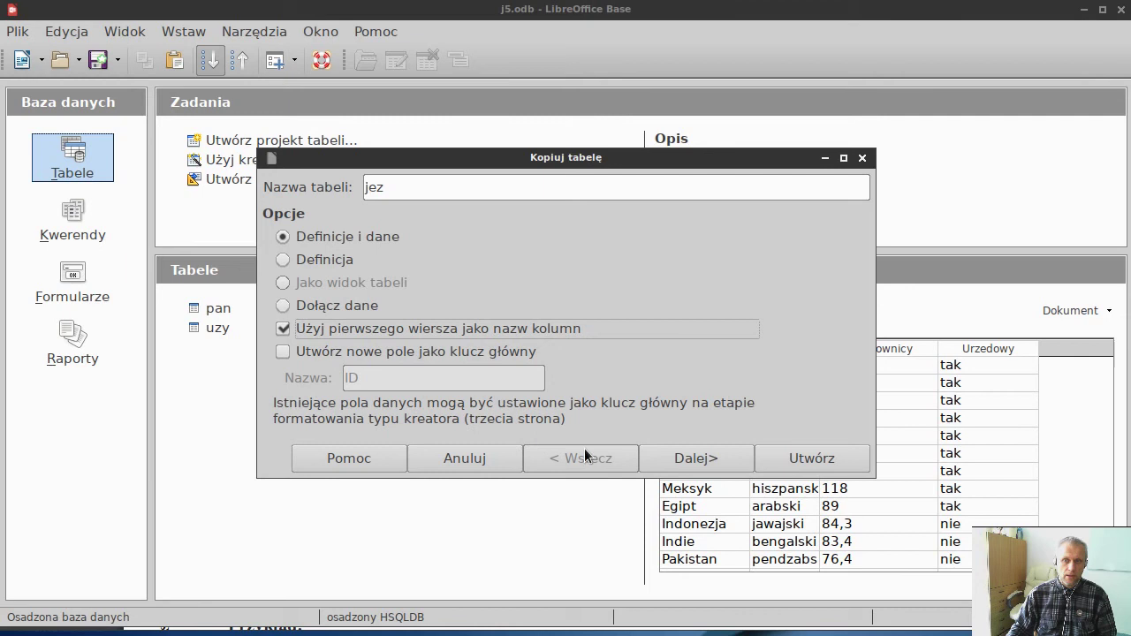
left_click(693, 454)
left_click(571, 300)
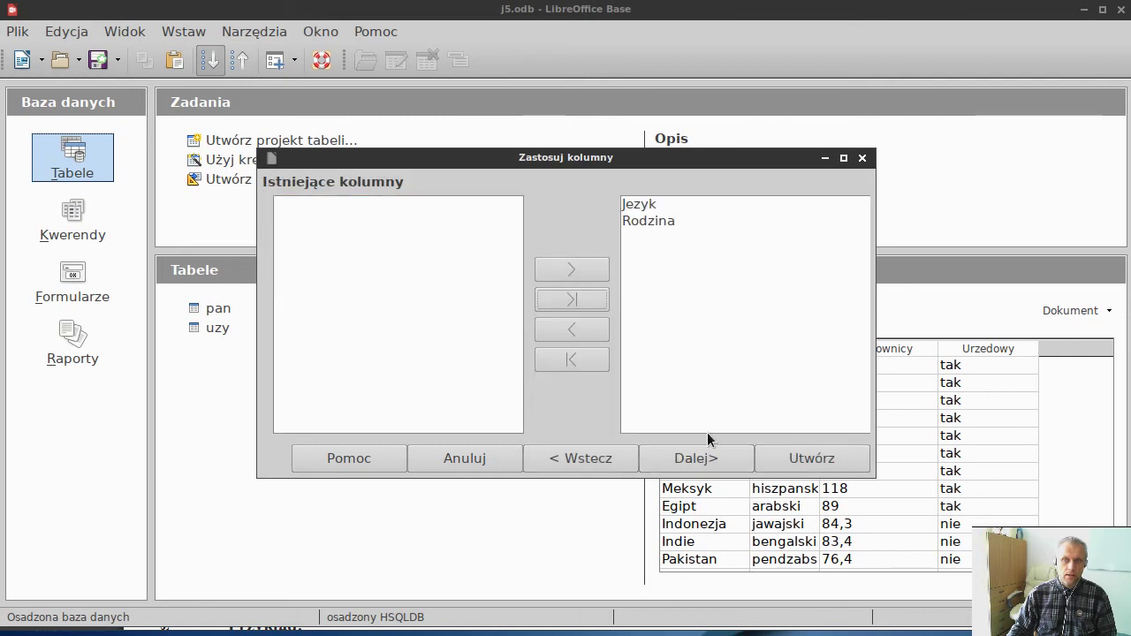
left_click(706, 459)
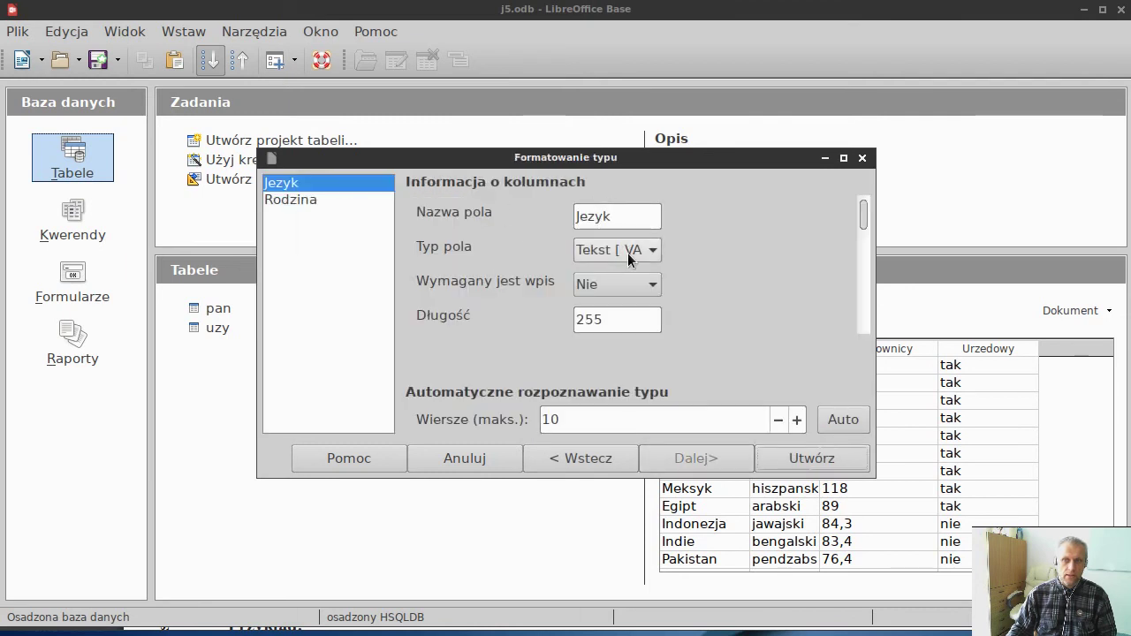
Step: Set the length of the Jezyk and Rodzina text columns to 50 and create the jez table without a primary key
left_click_drag(614, 318, 529, 318)
type("50")
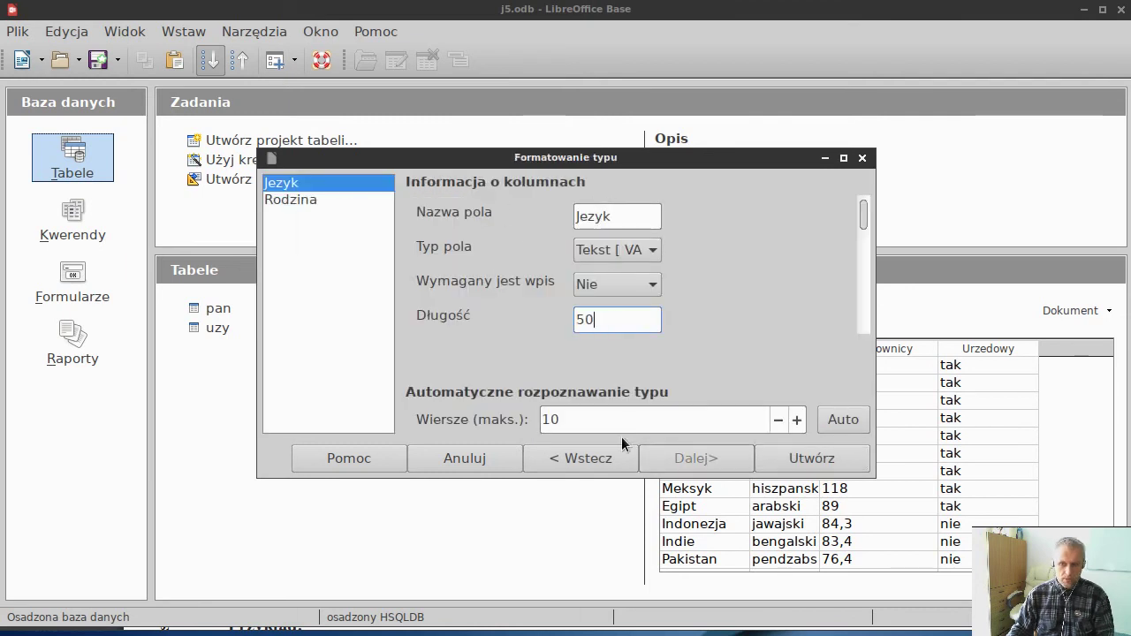
left_click(310, 200)
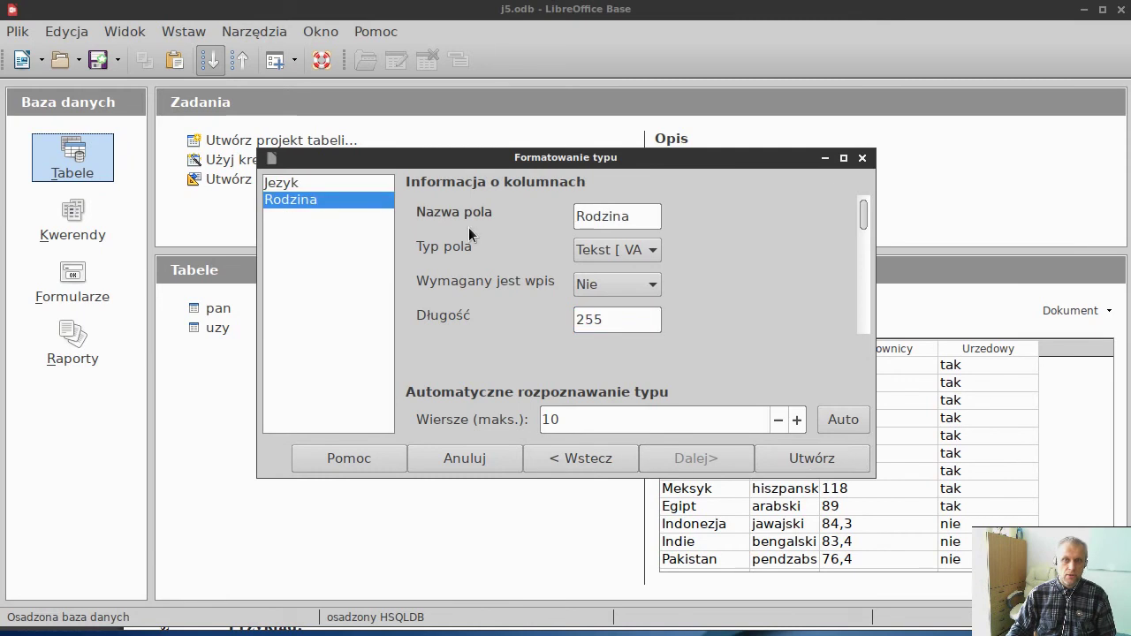
left_click_drag(615, 321, 530, 323)
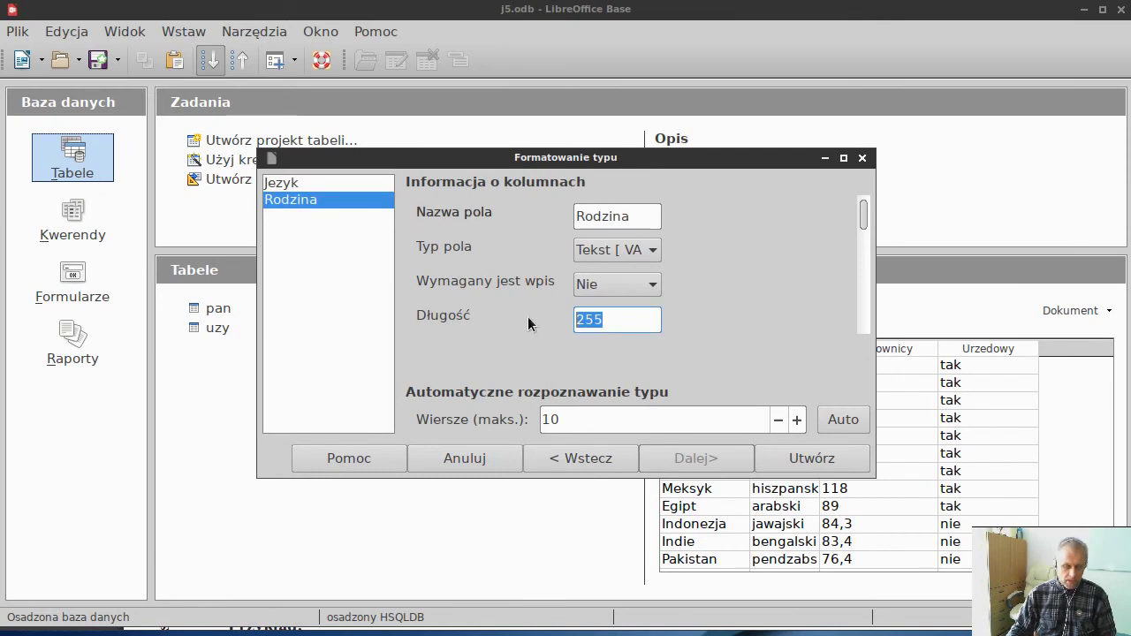
type("50")
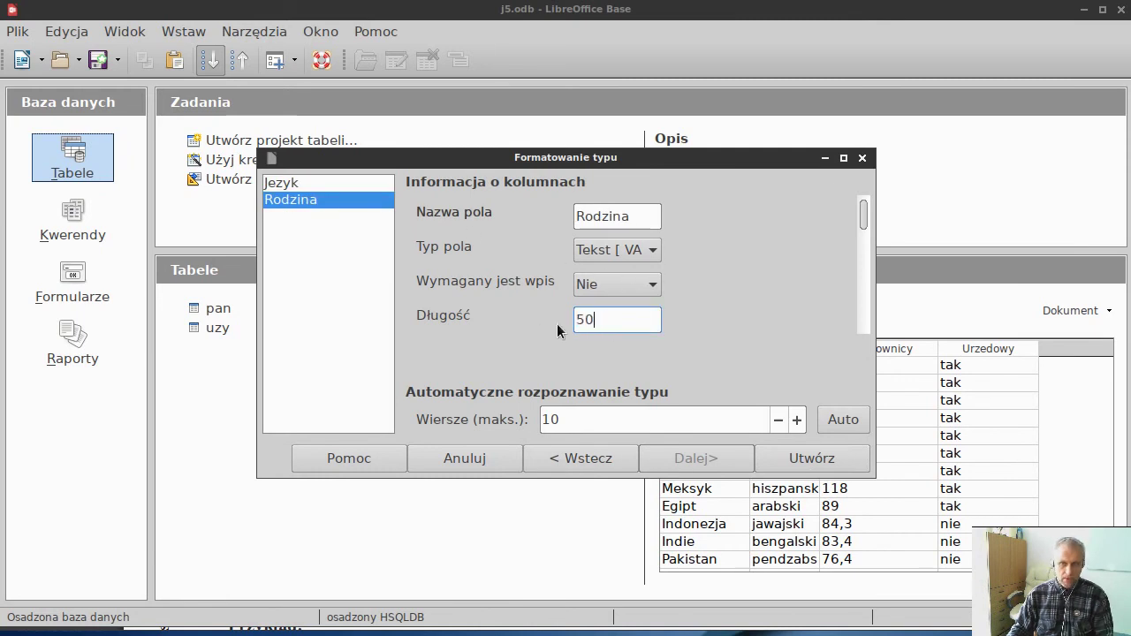
left_click(795, 457)
left_click(568, 416)
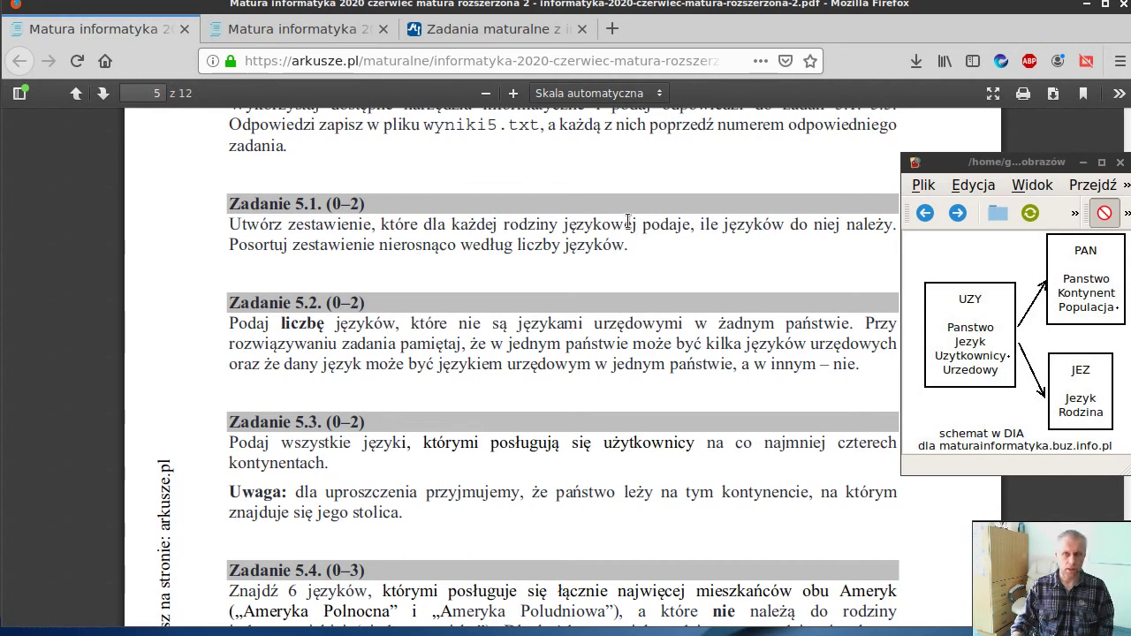
Step: Switch back to j5.odb in LibreOffice Base, create an SQL query reading "select Rodzina from jez", and run it
key("alt+Tab")
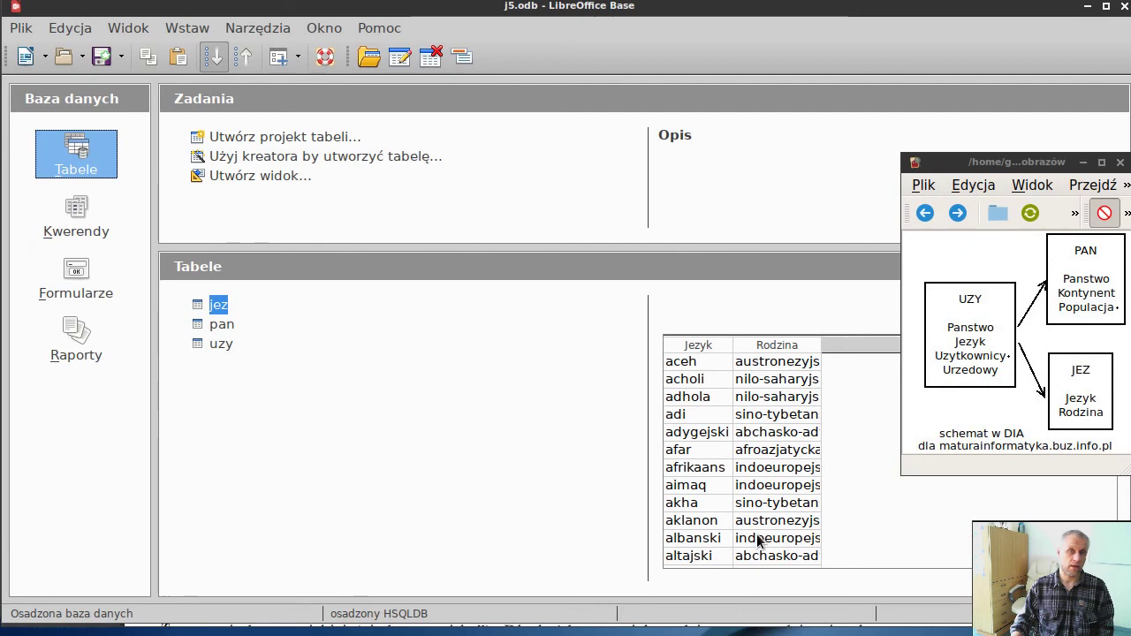
left_click(76, 218)
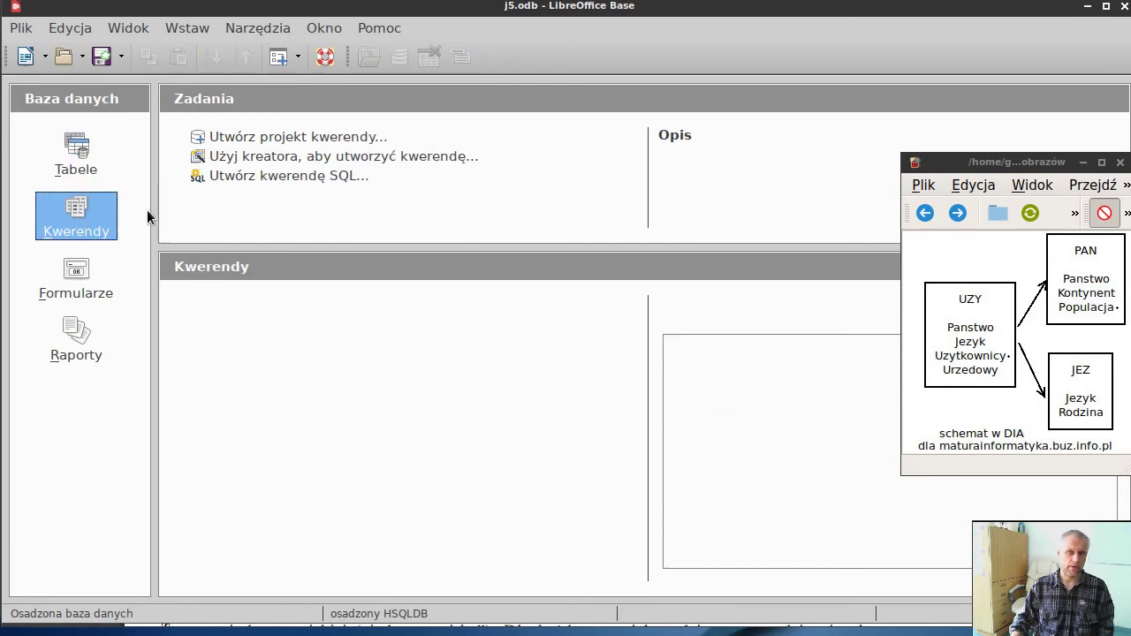
left_click(291, 179)
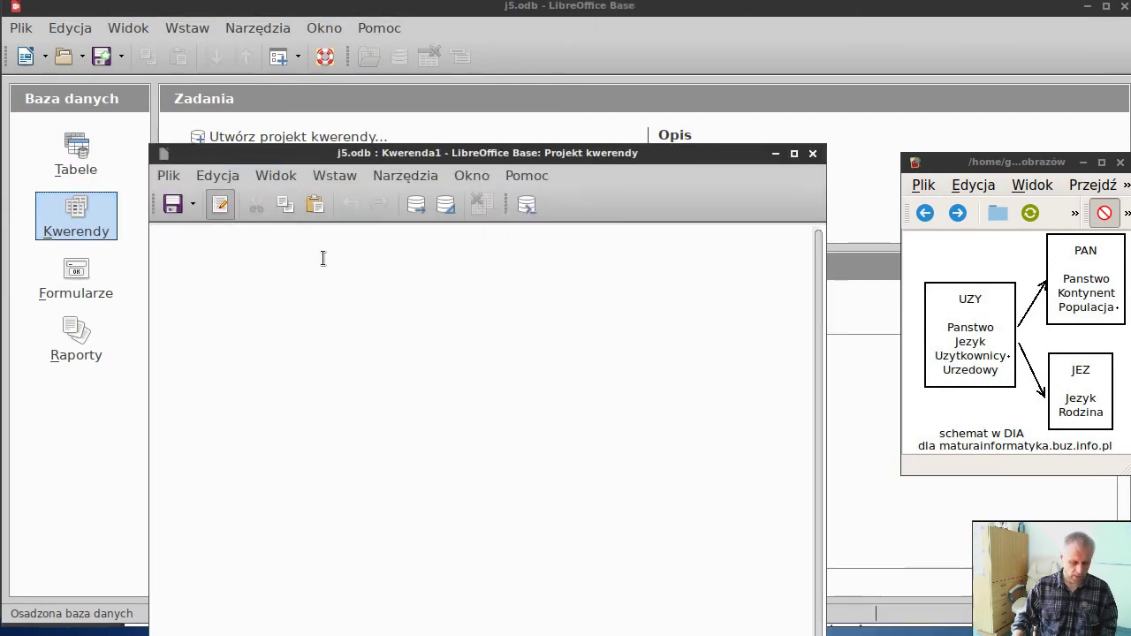
type("select")
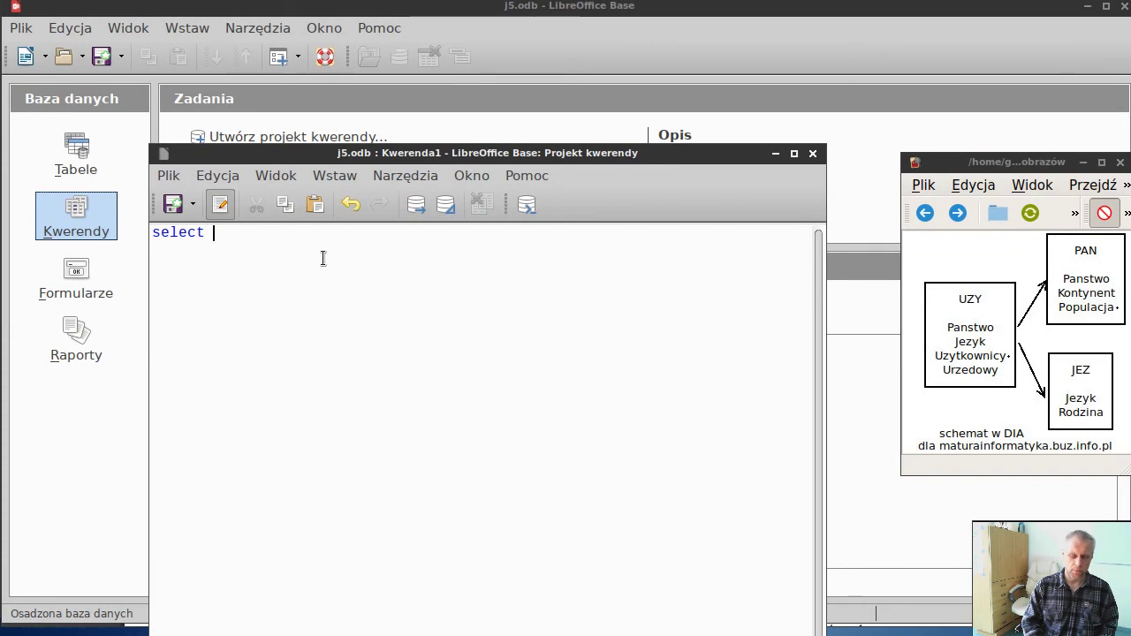
type(" Rodzina")
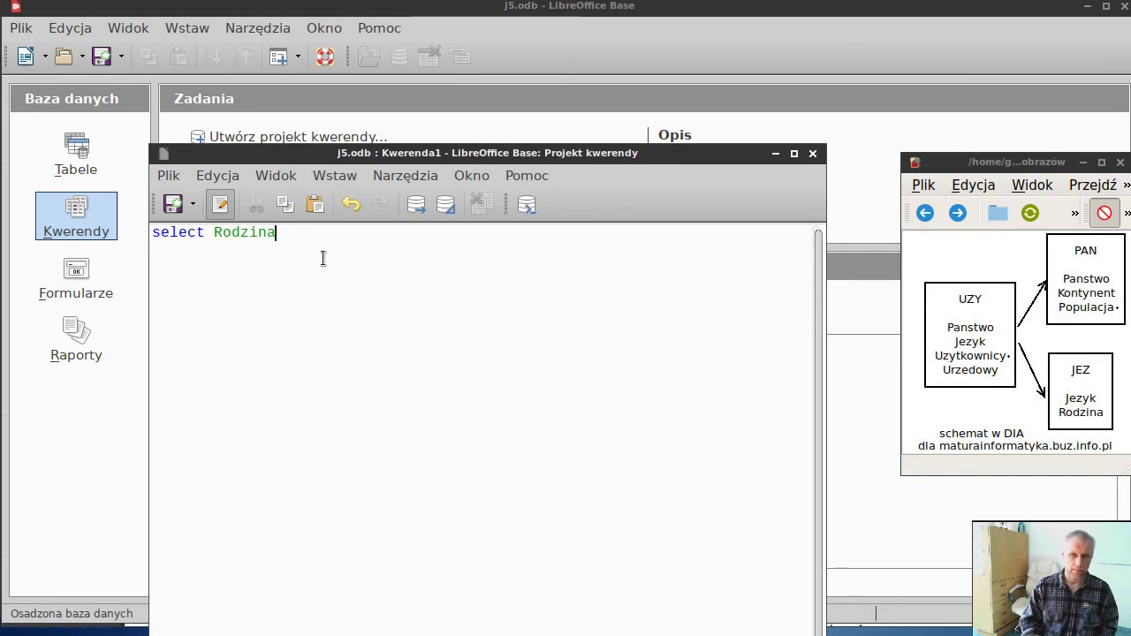
type(" fro")
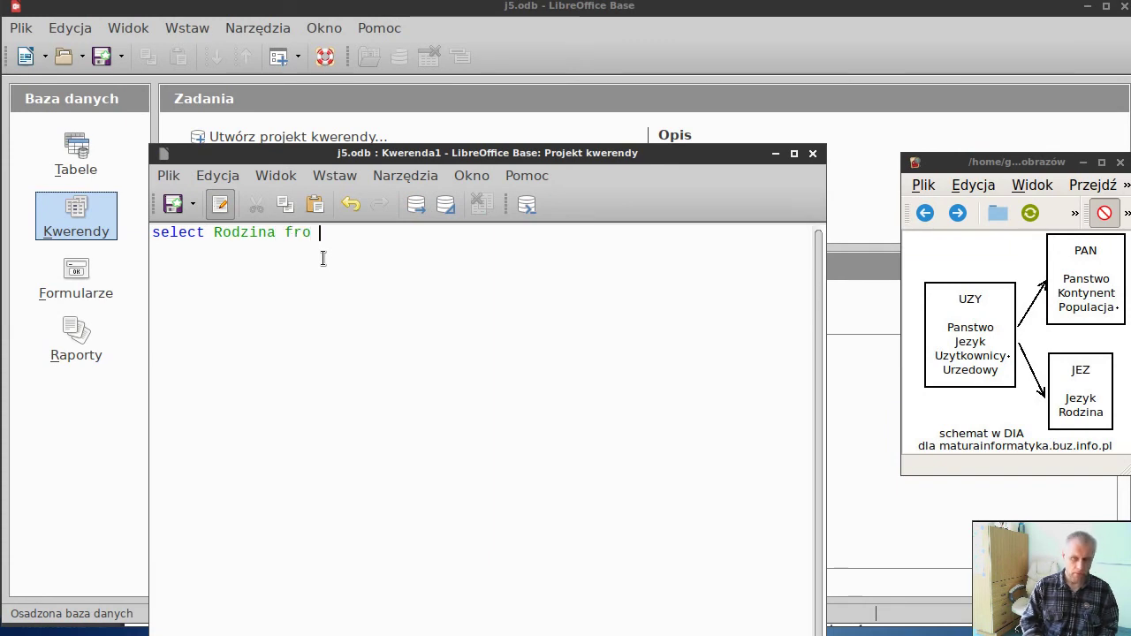
type("m jez")
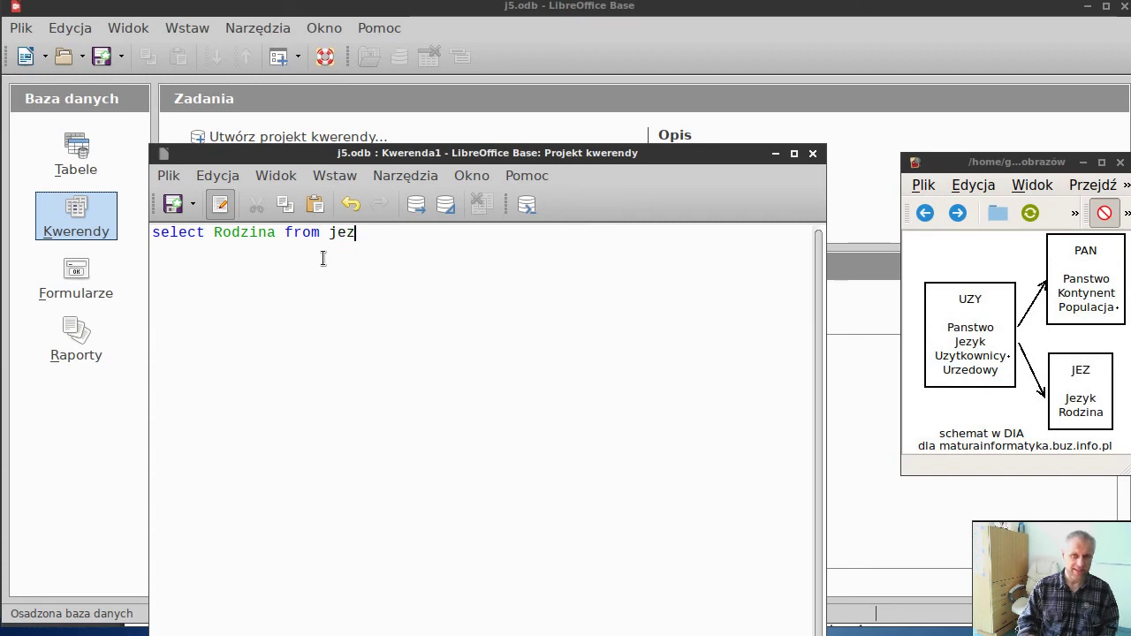
key("F5")
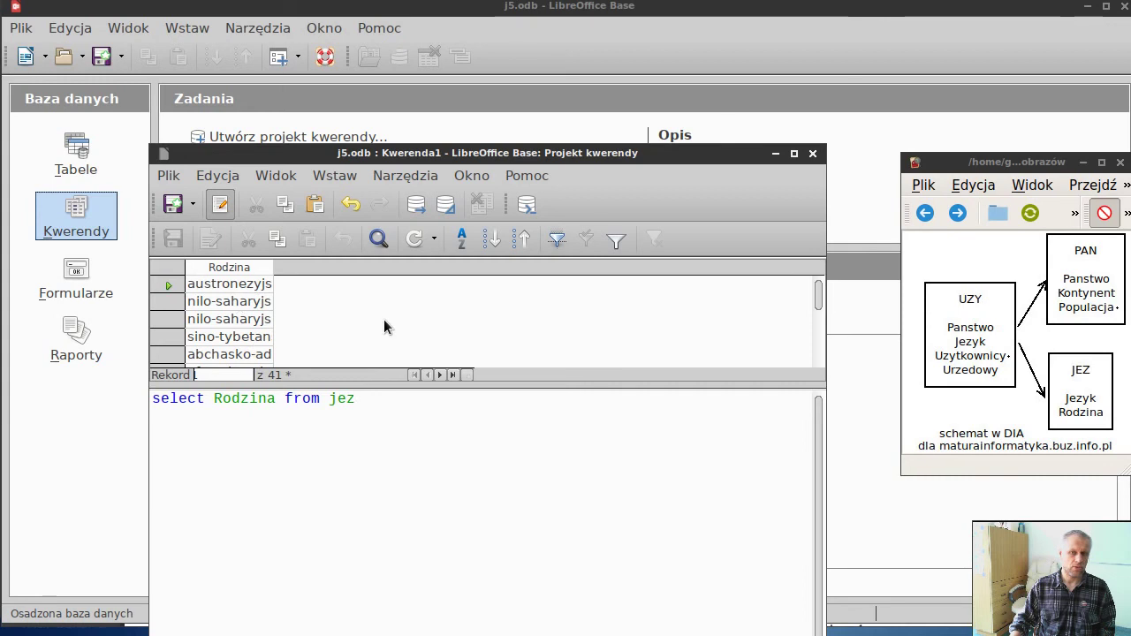
Step: Add the line "group by Rodzina" to the SQL query and run it again
type("group by")
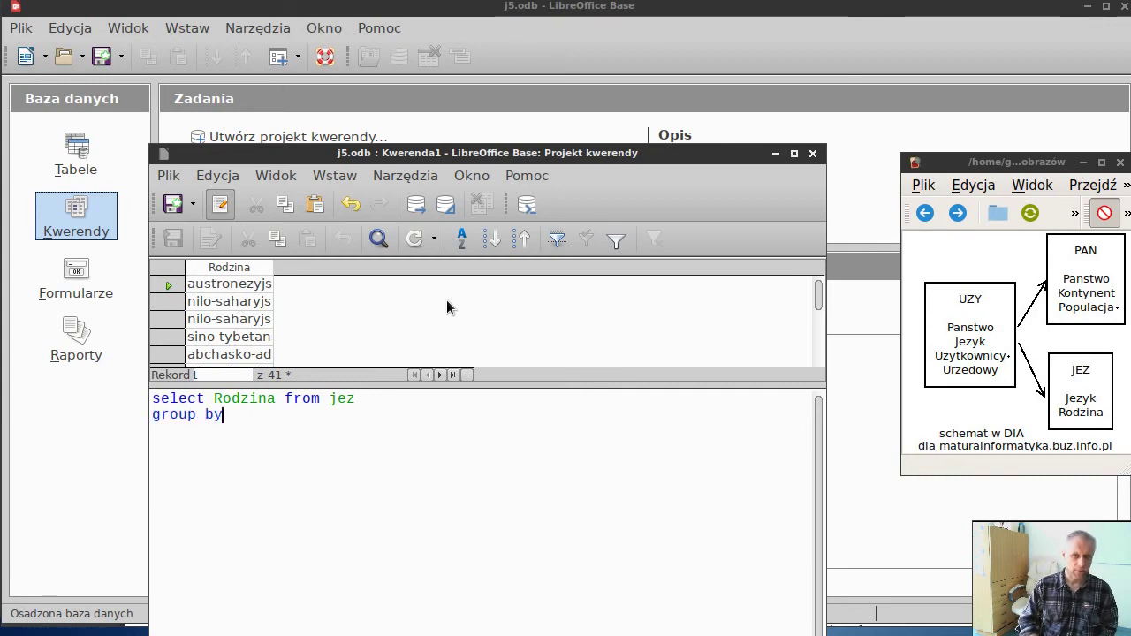
type(" Ropdzina")
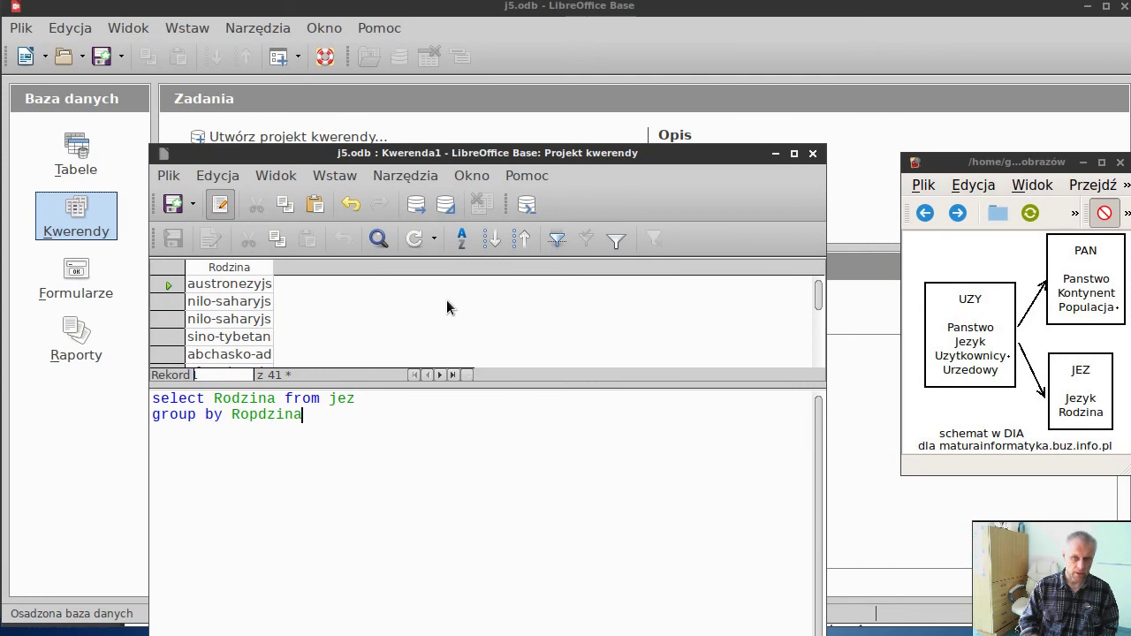
key("Left")
key("Left")
key("Left")
key("Left")
key("Left")
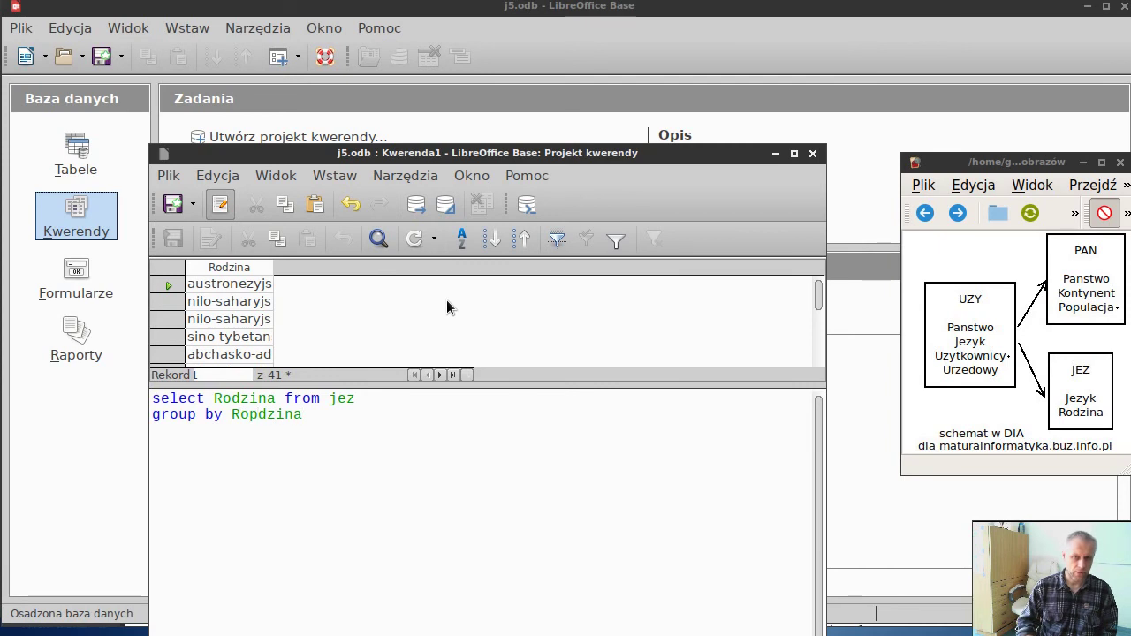
key("BackSpace")
key("F5")
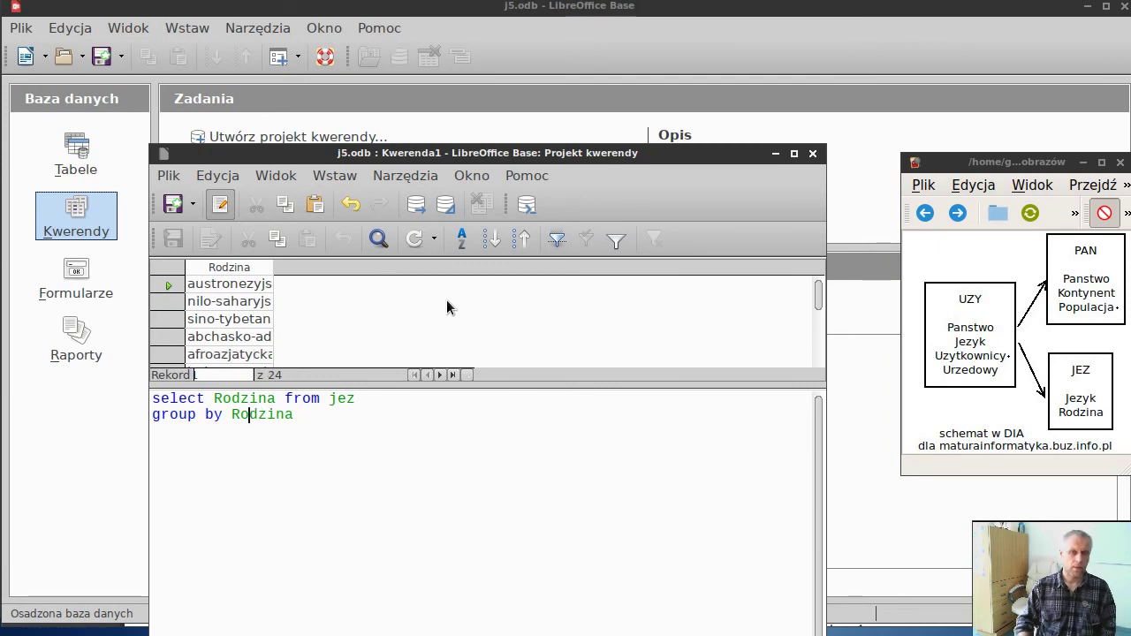